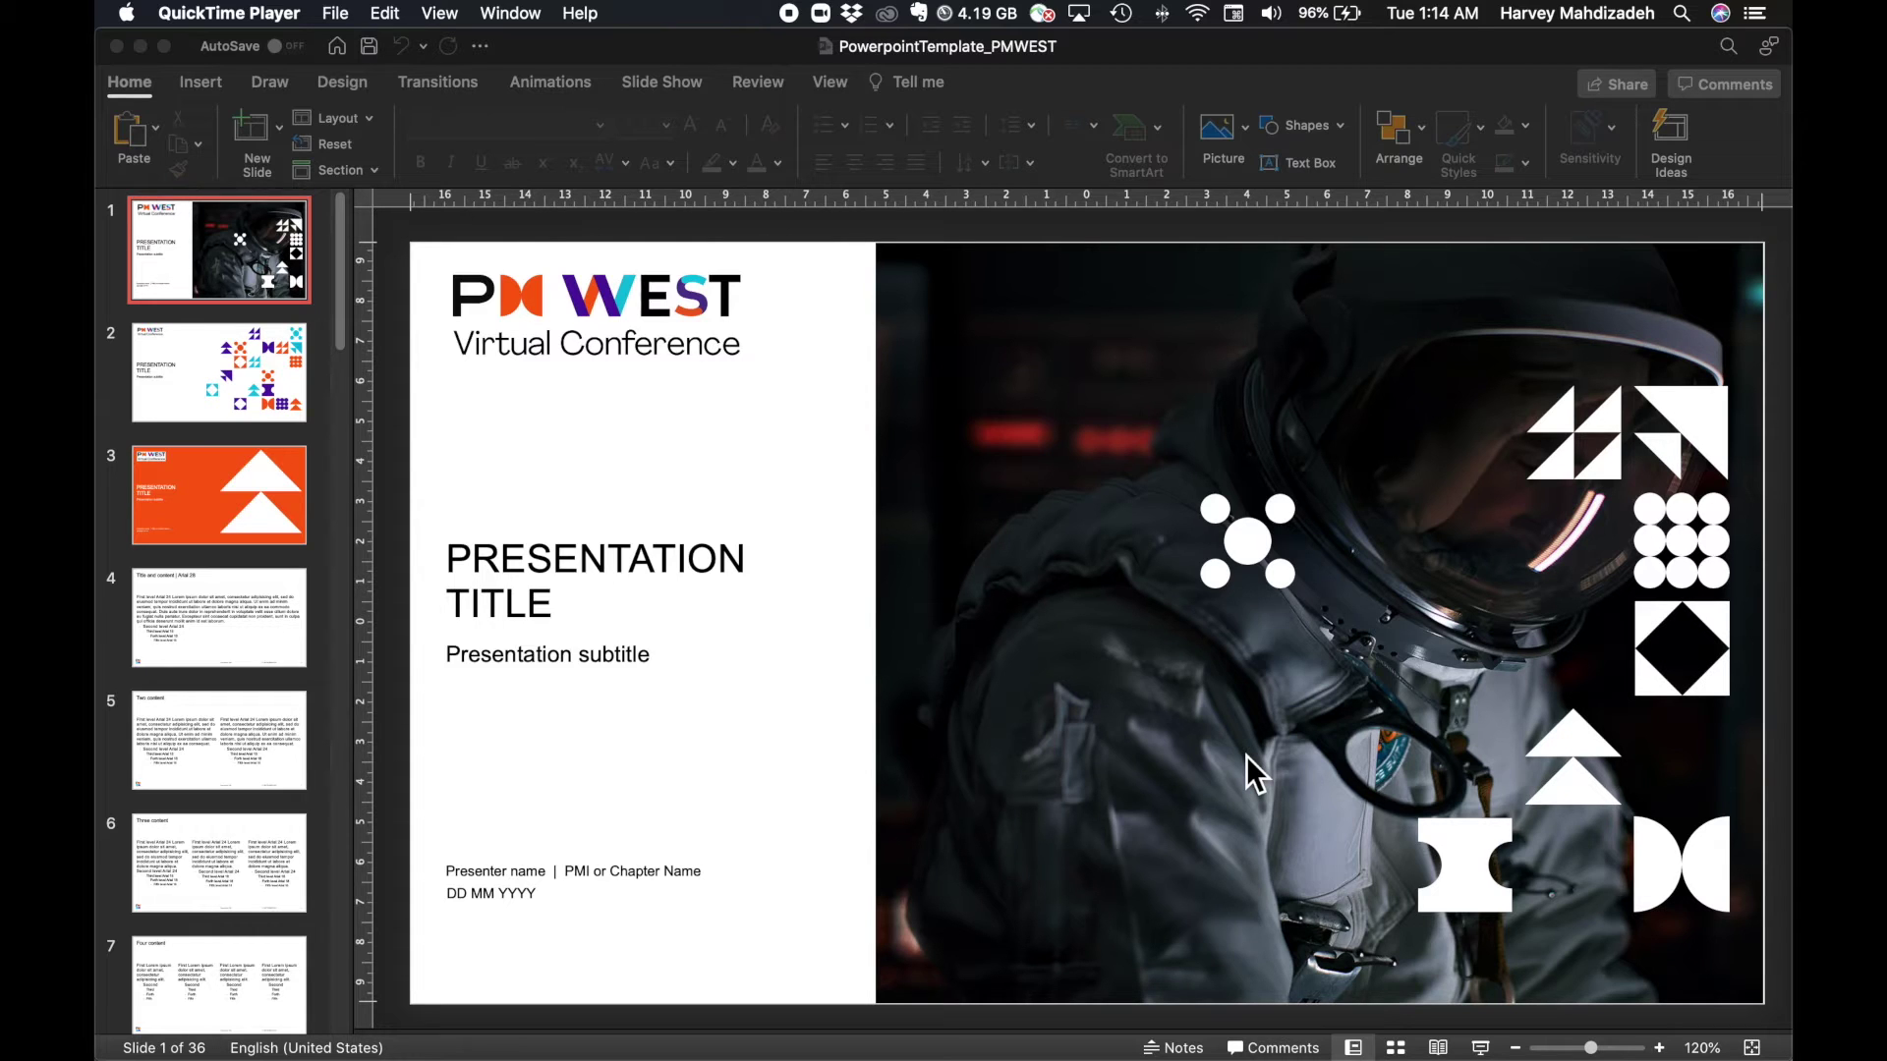
Step: Bring the PowerpointTemplate_PMWEST deck to the front, showing its PM West title slide
click(1233, 615)
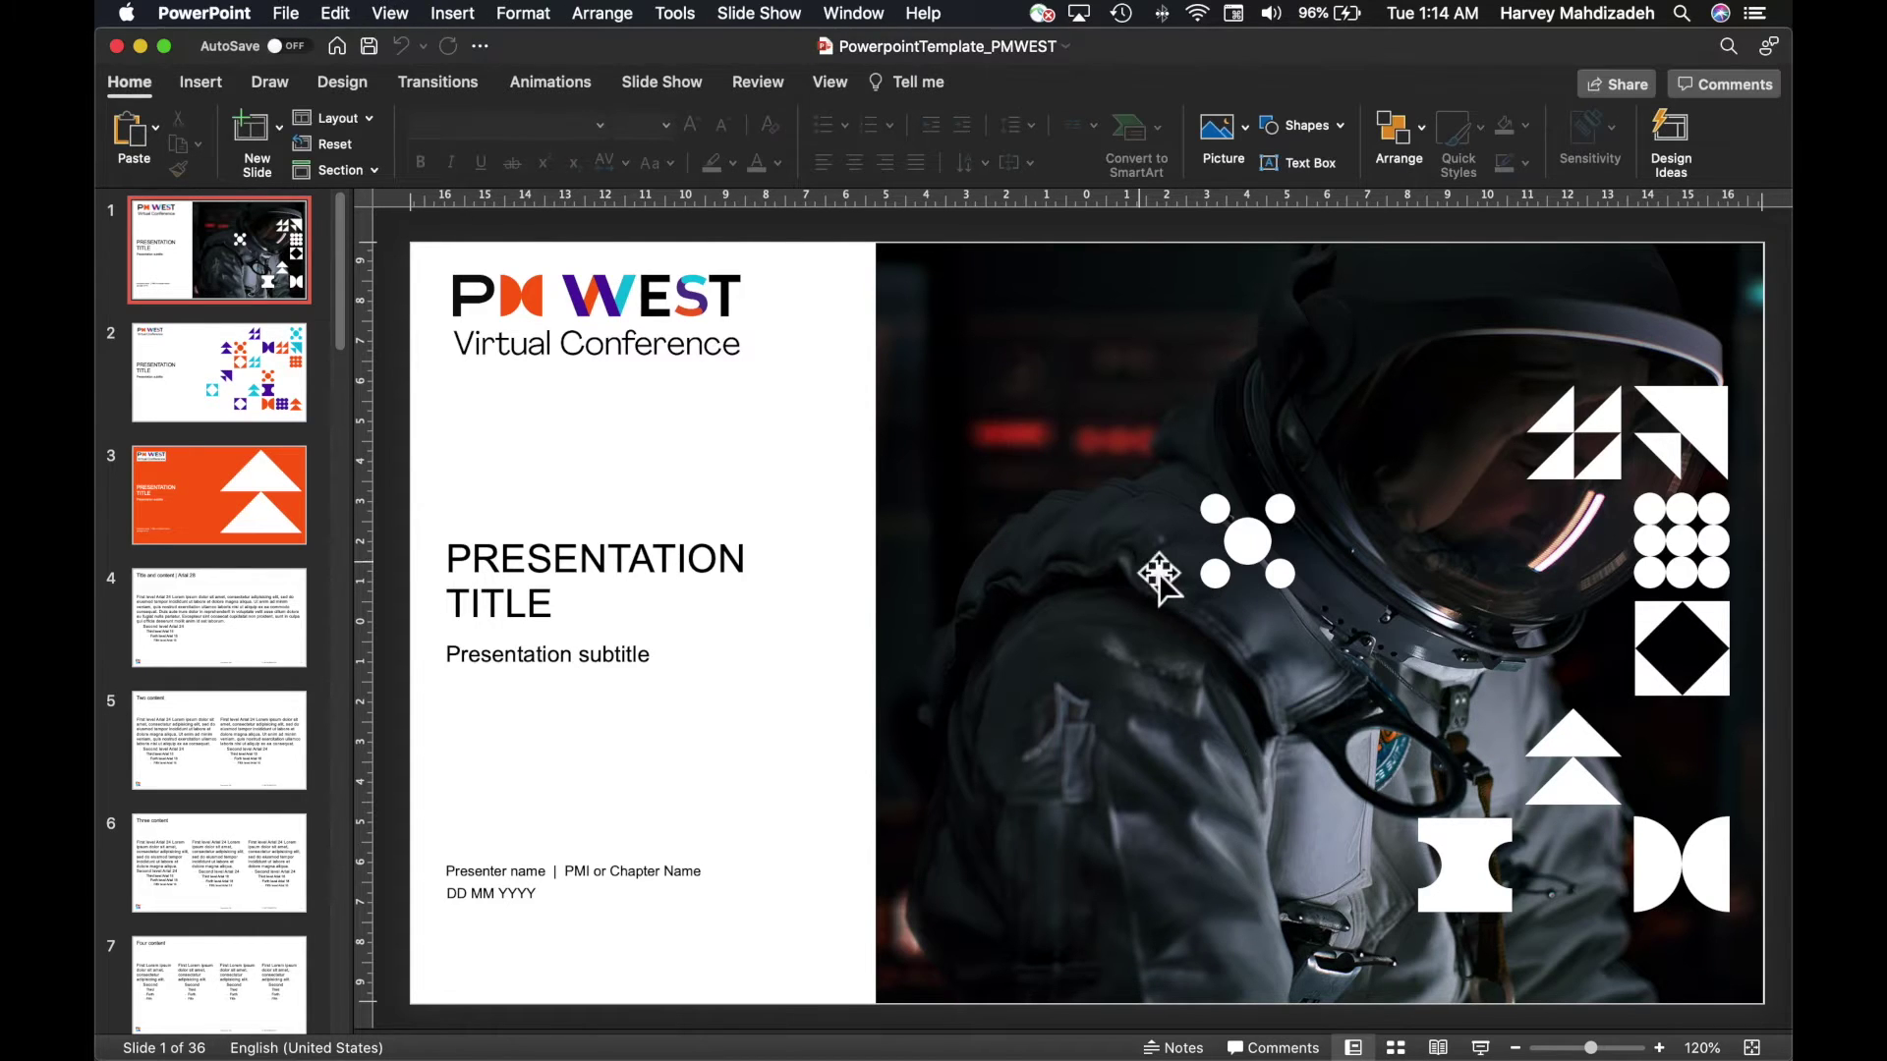
click(762, 10)
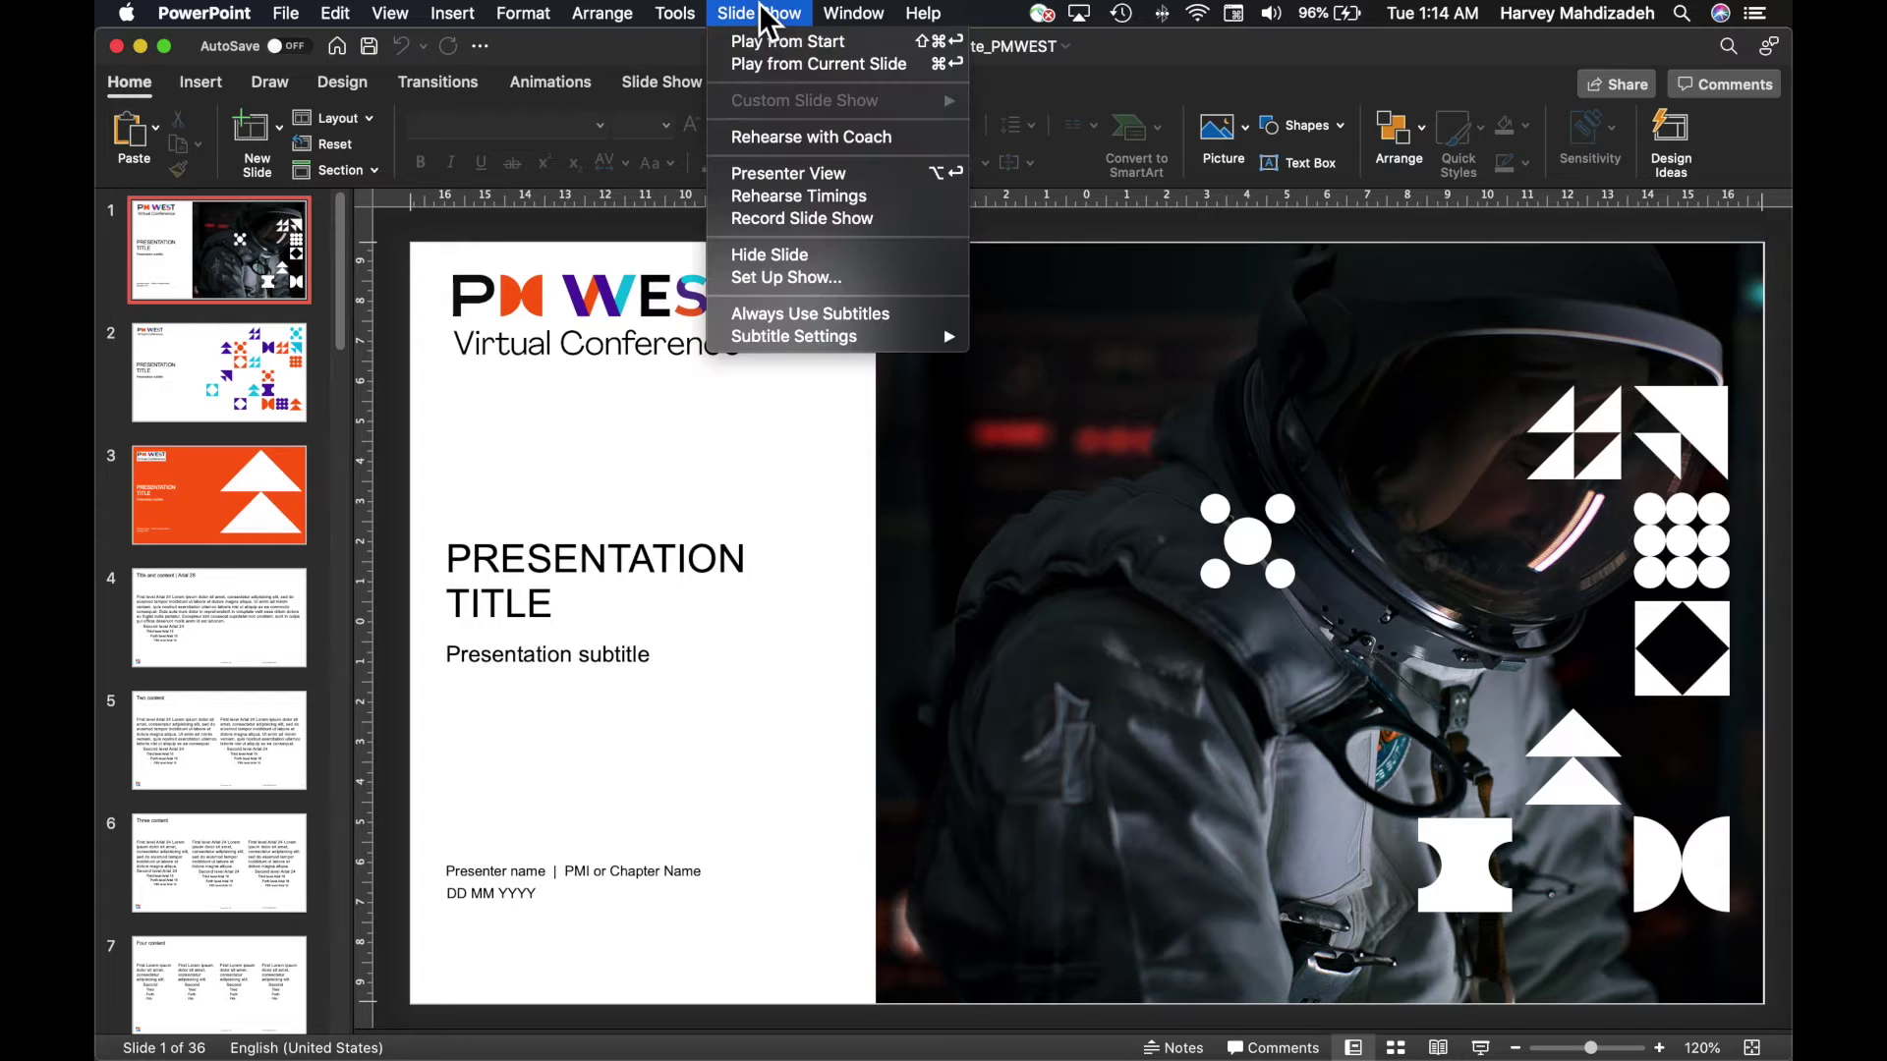
mouse_move(862, 344)
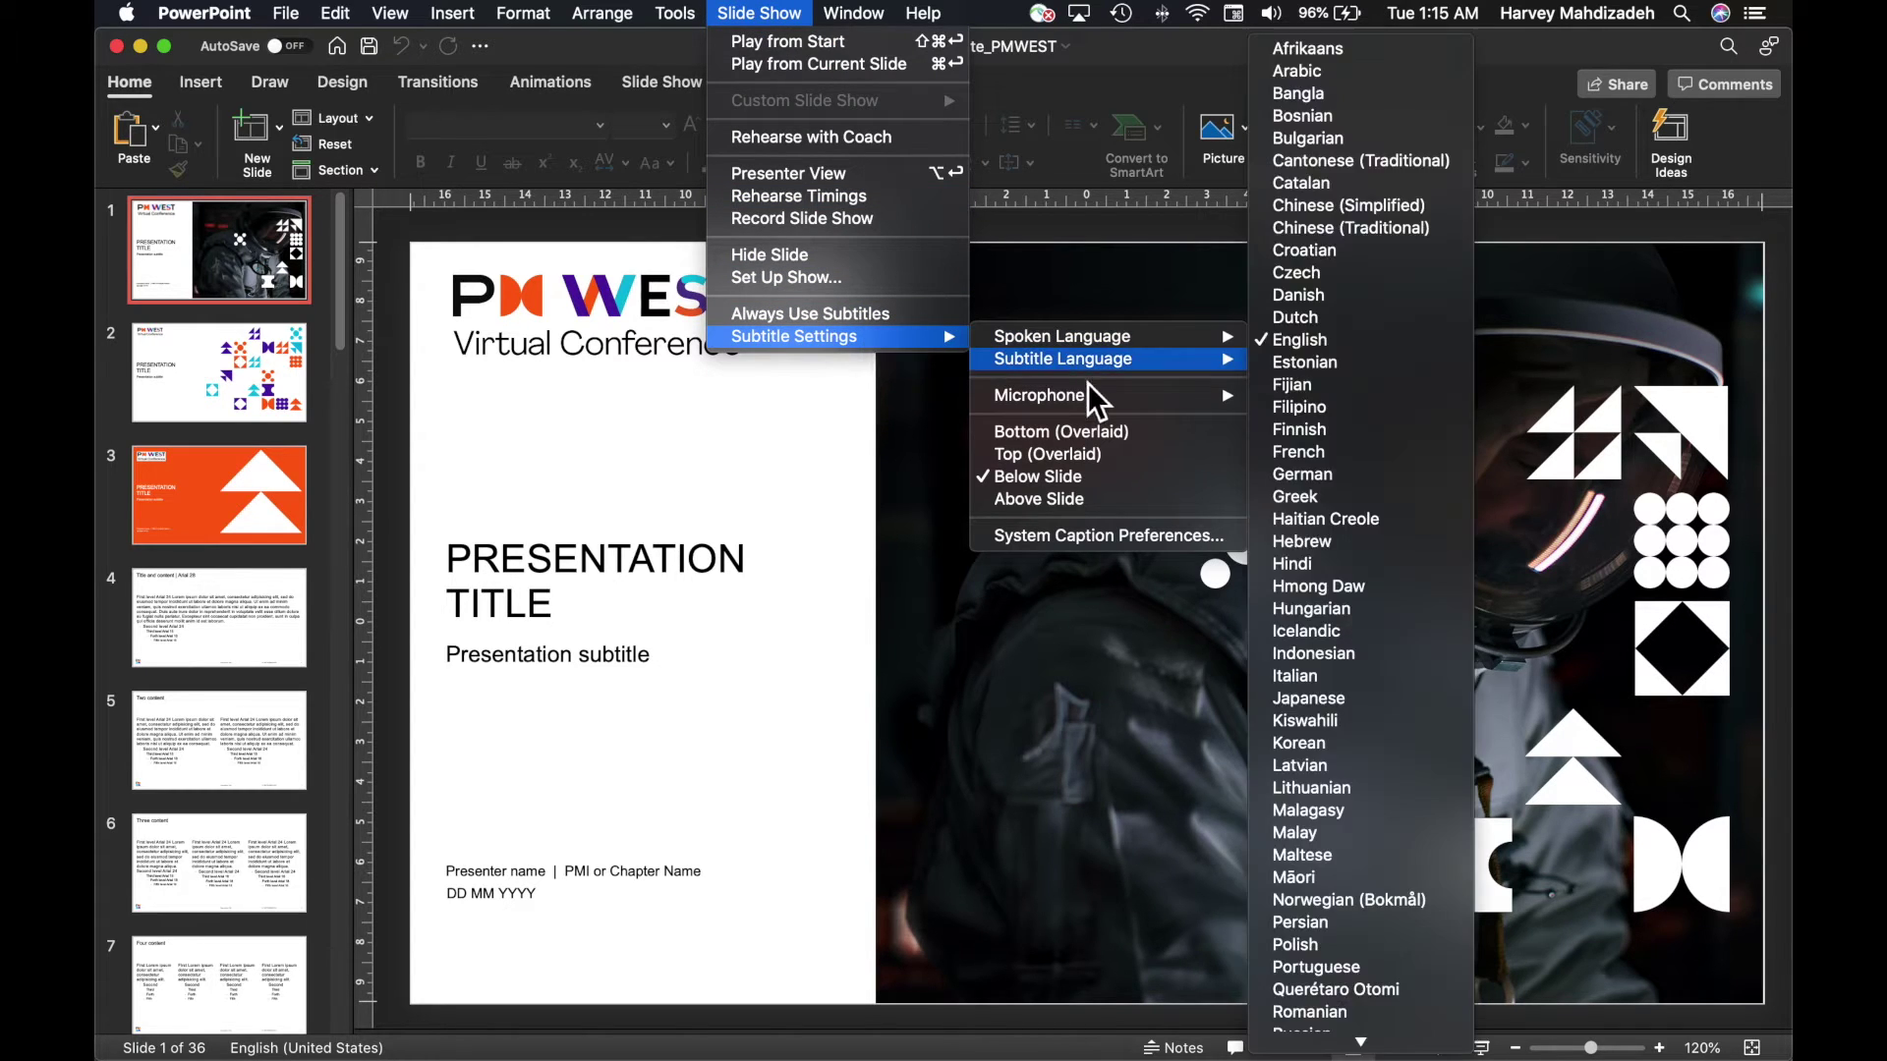
mouse_move(1097, 403)
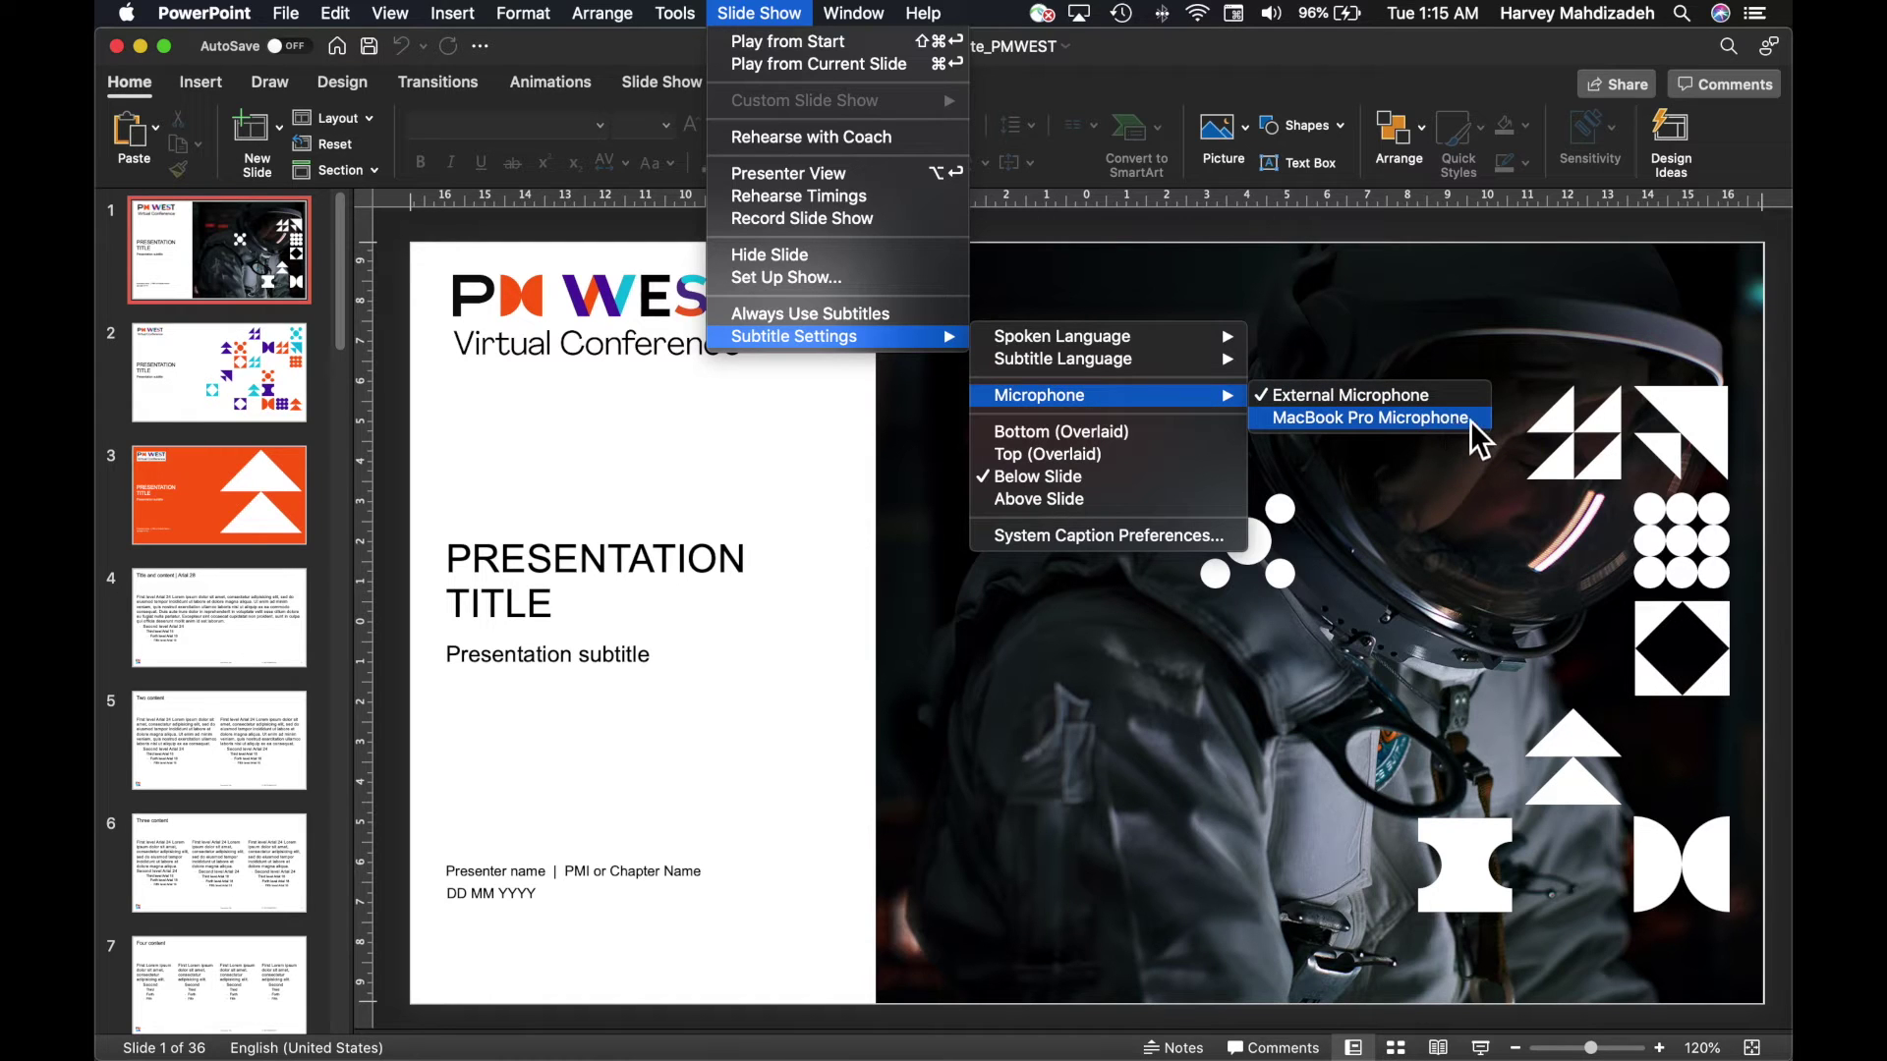
click(1372, 299)
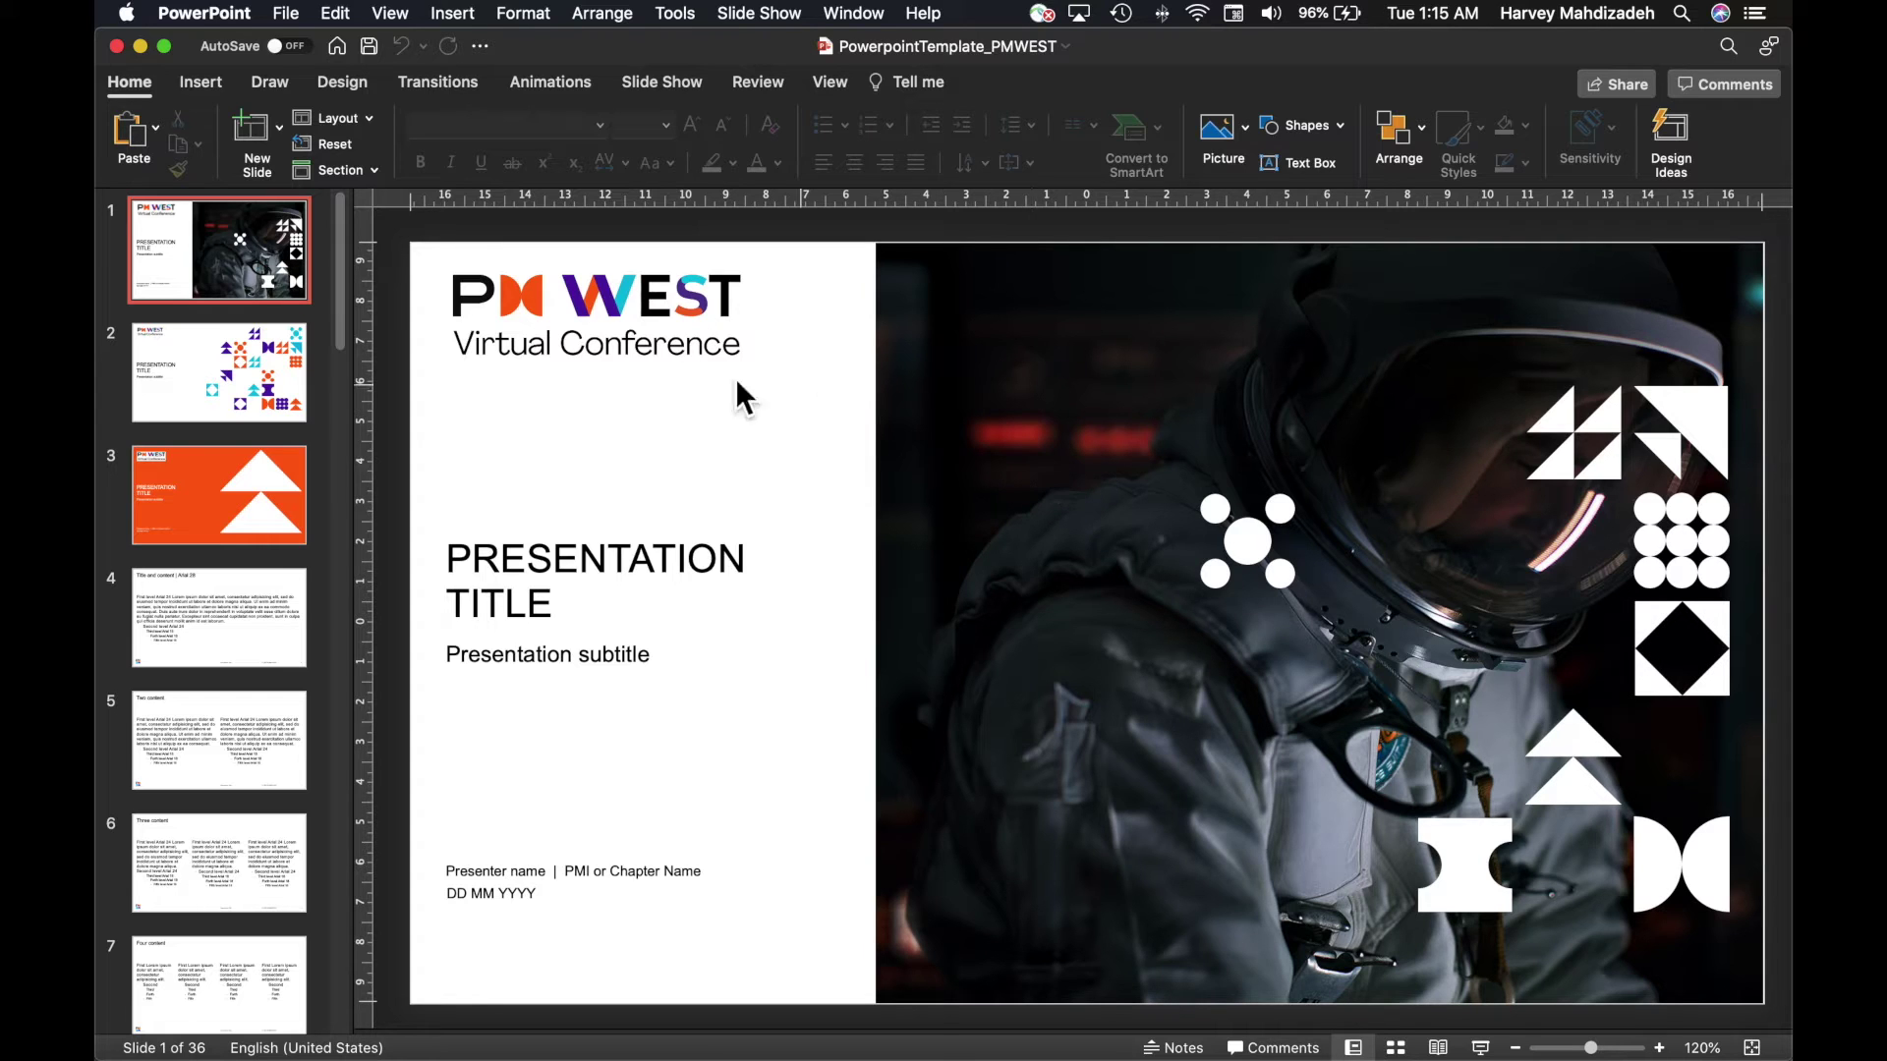
Step: Start a Record Slide Show session with webcam, beginning on the PM West title slide
click(678, 86)
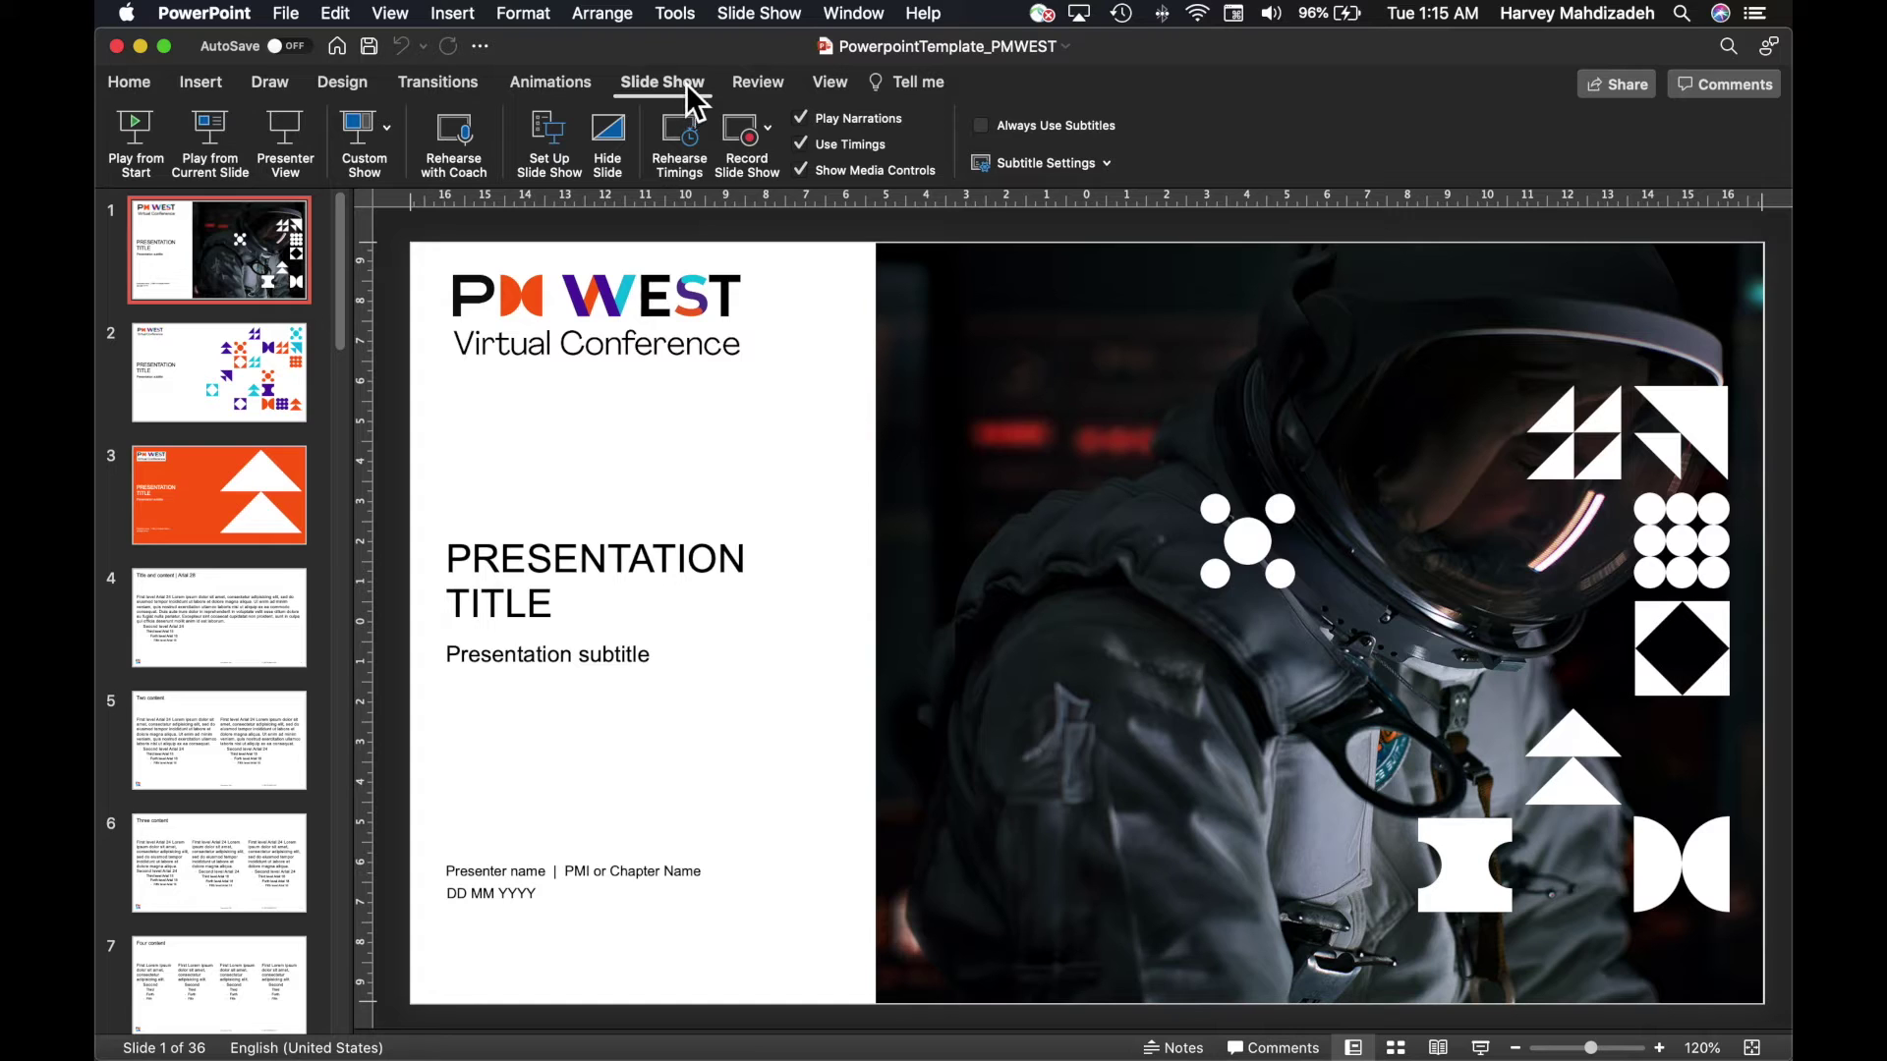
click(752, 132)
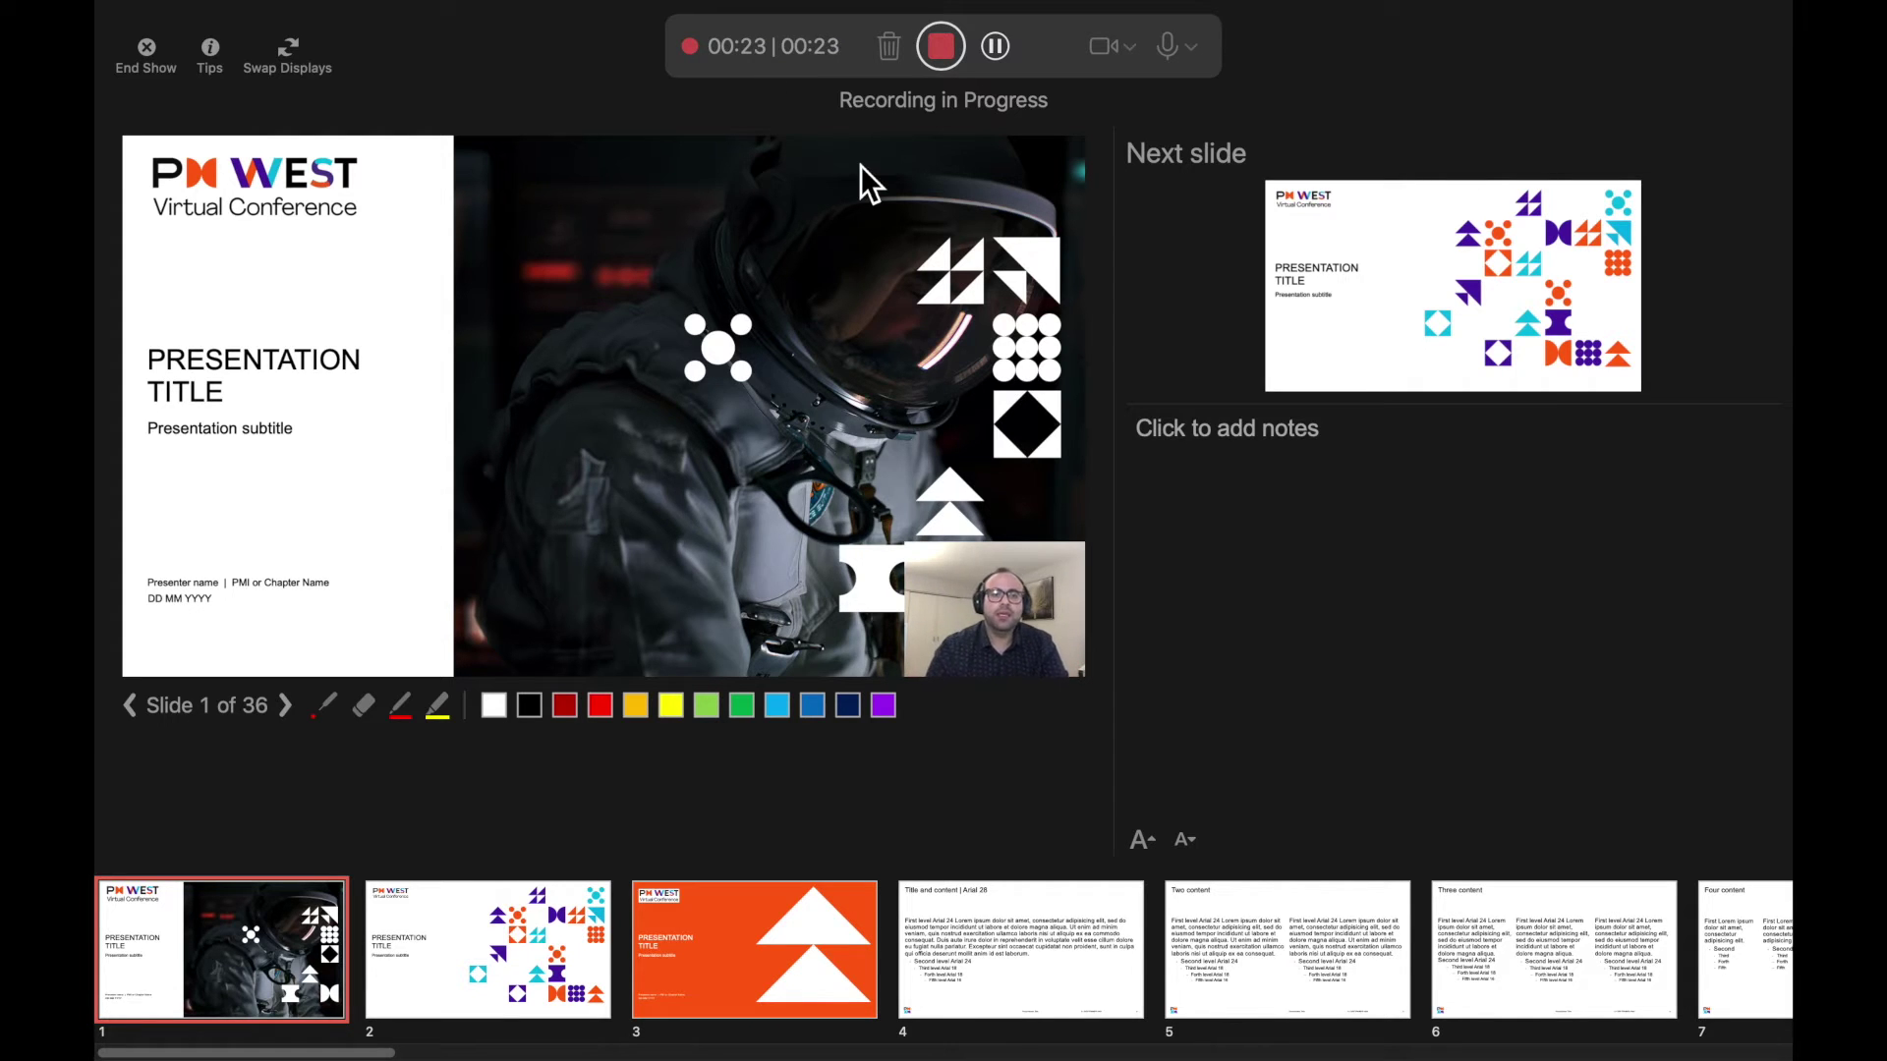
Step: Narrate slides 2 and 3 with one pause, then stop recording and end the show
click(565, 922)
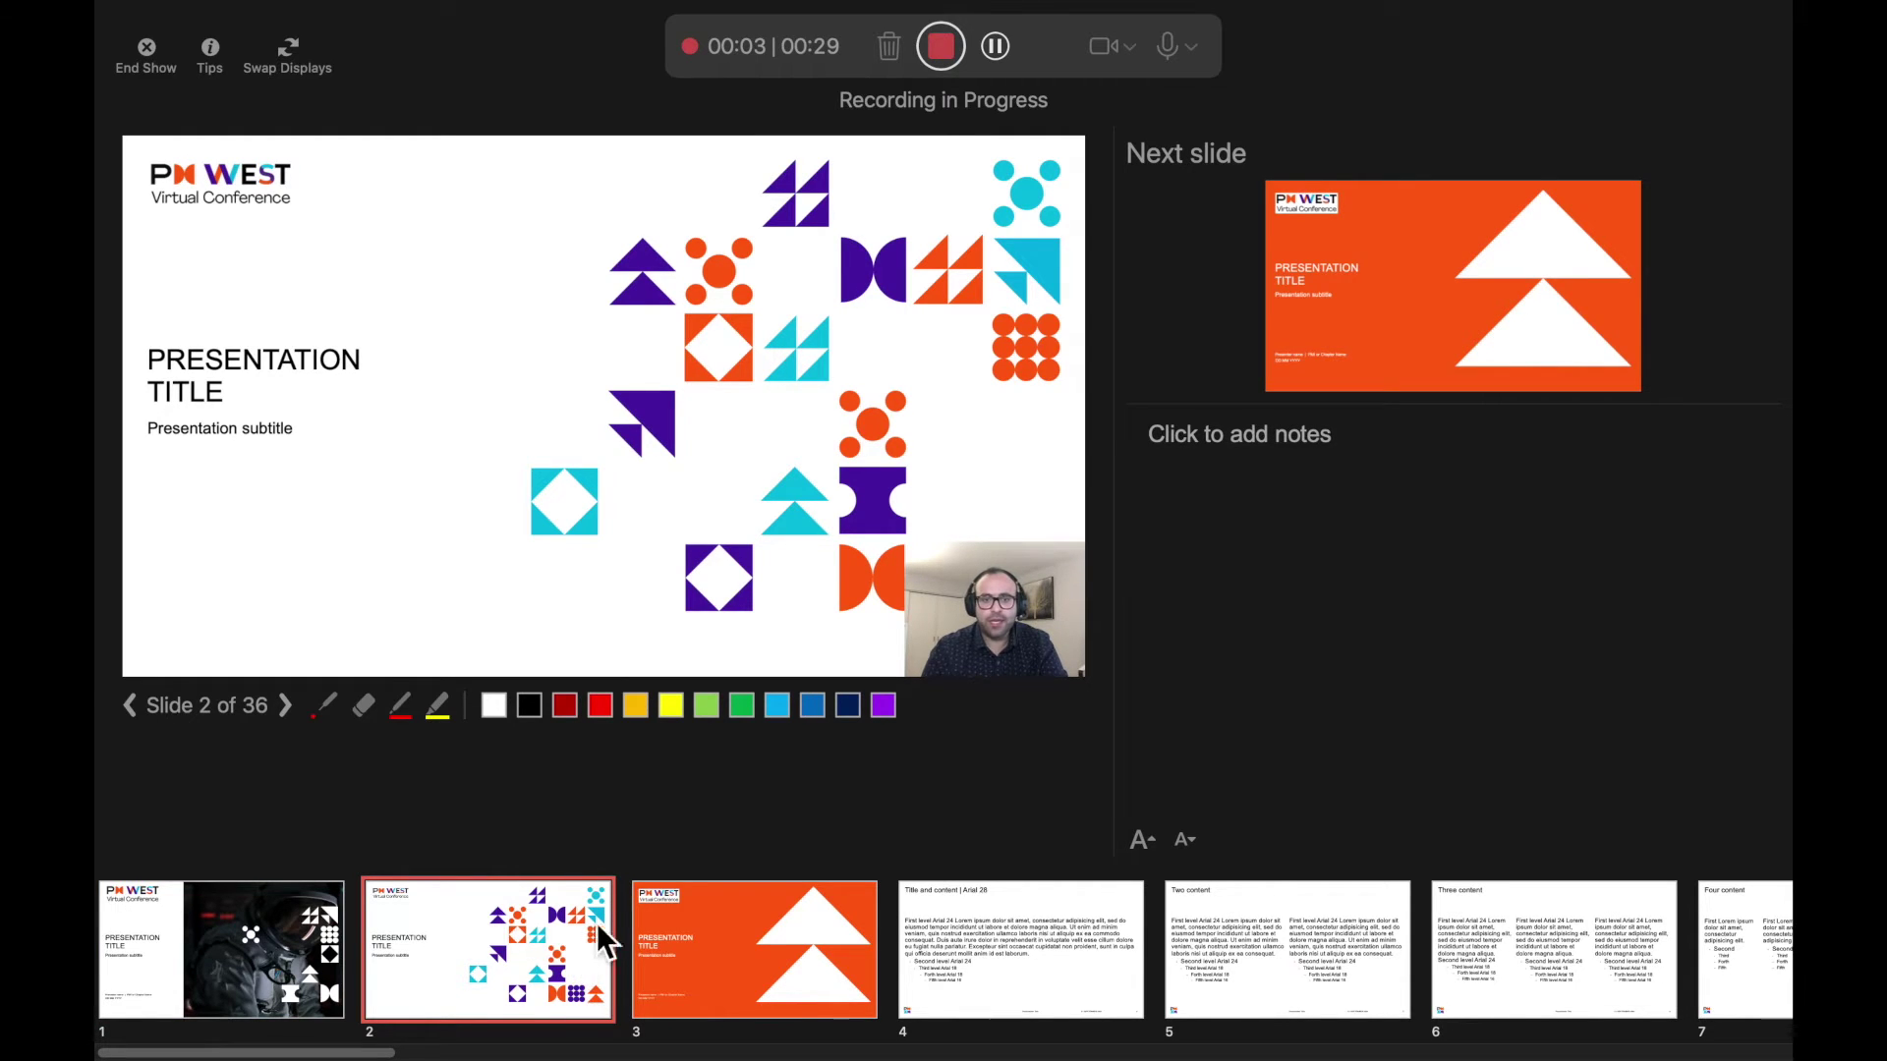
click(751, 928)
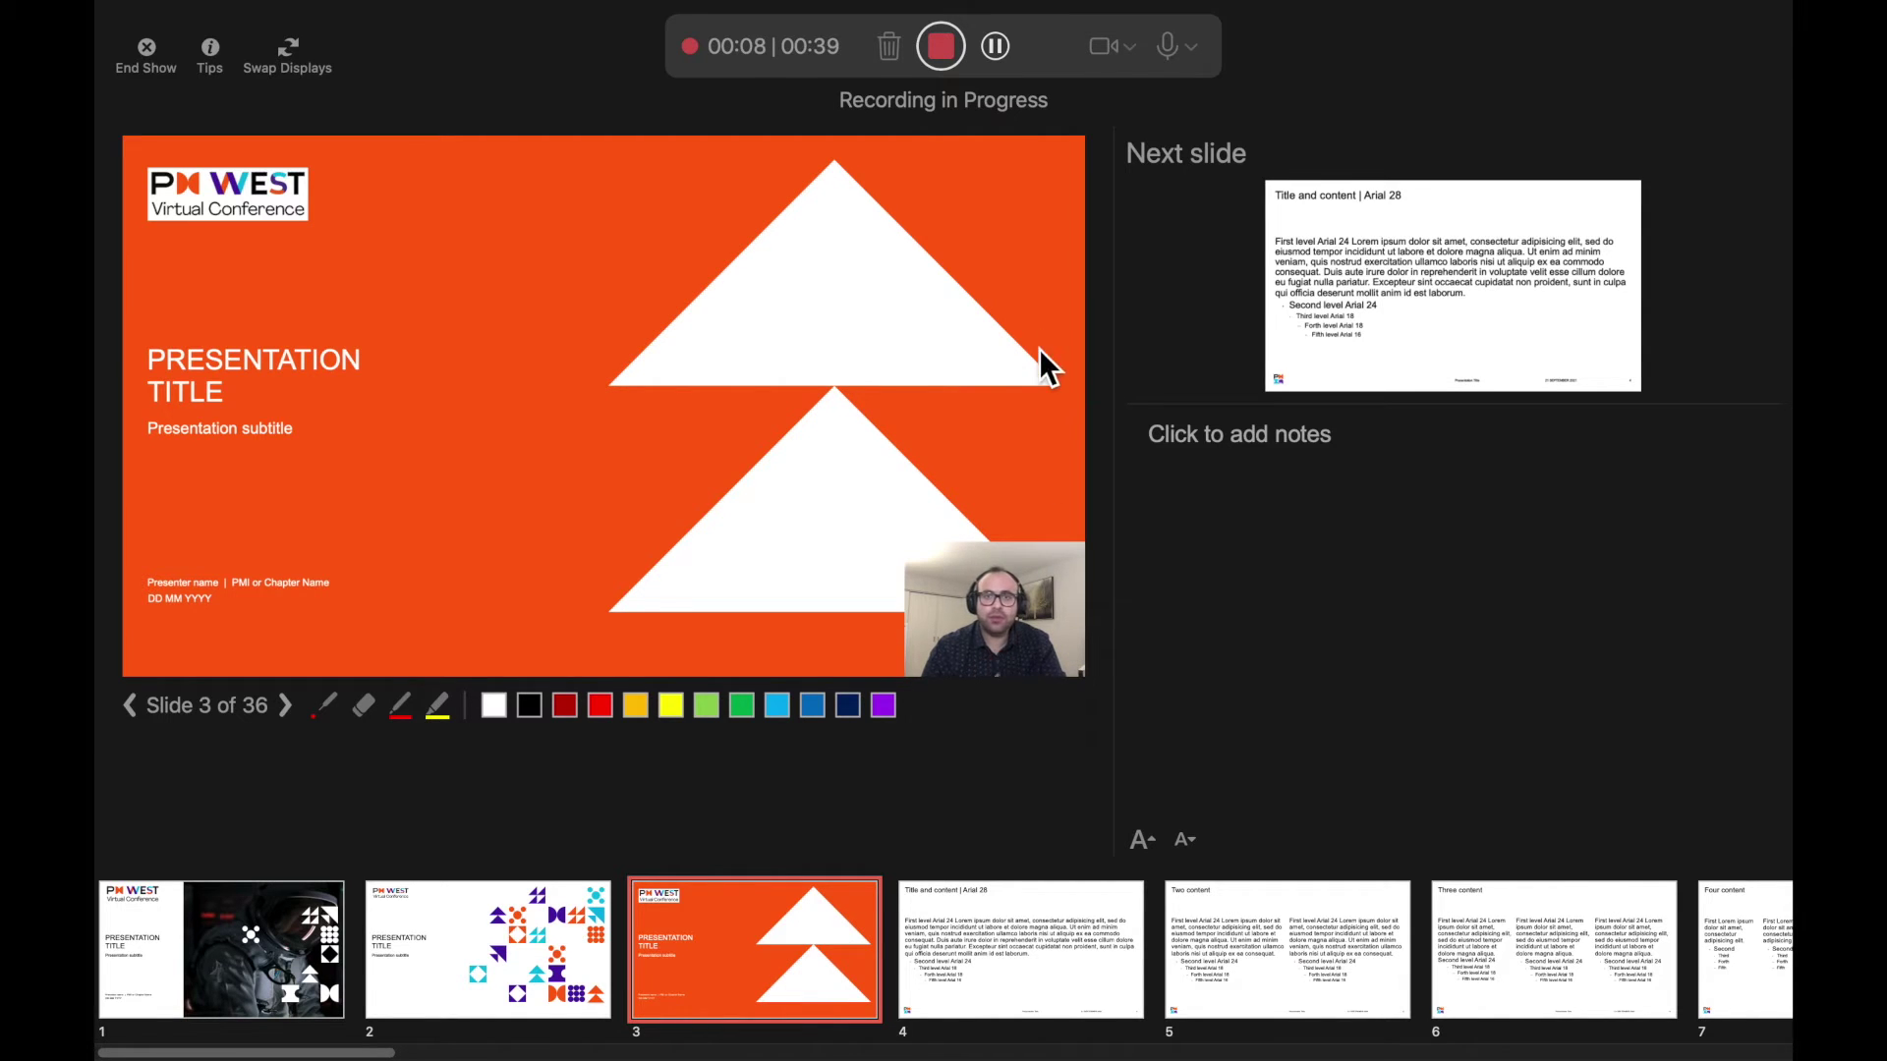
click(999, 51)
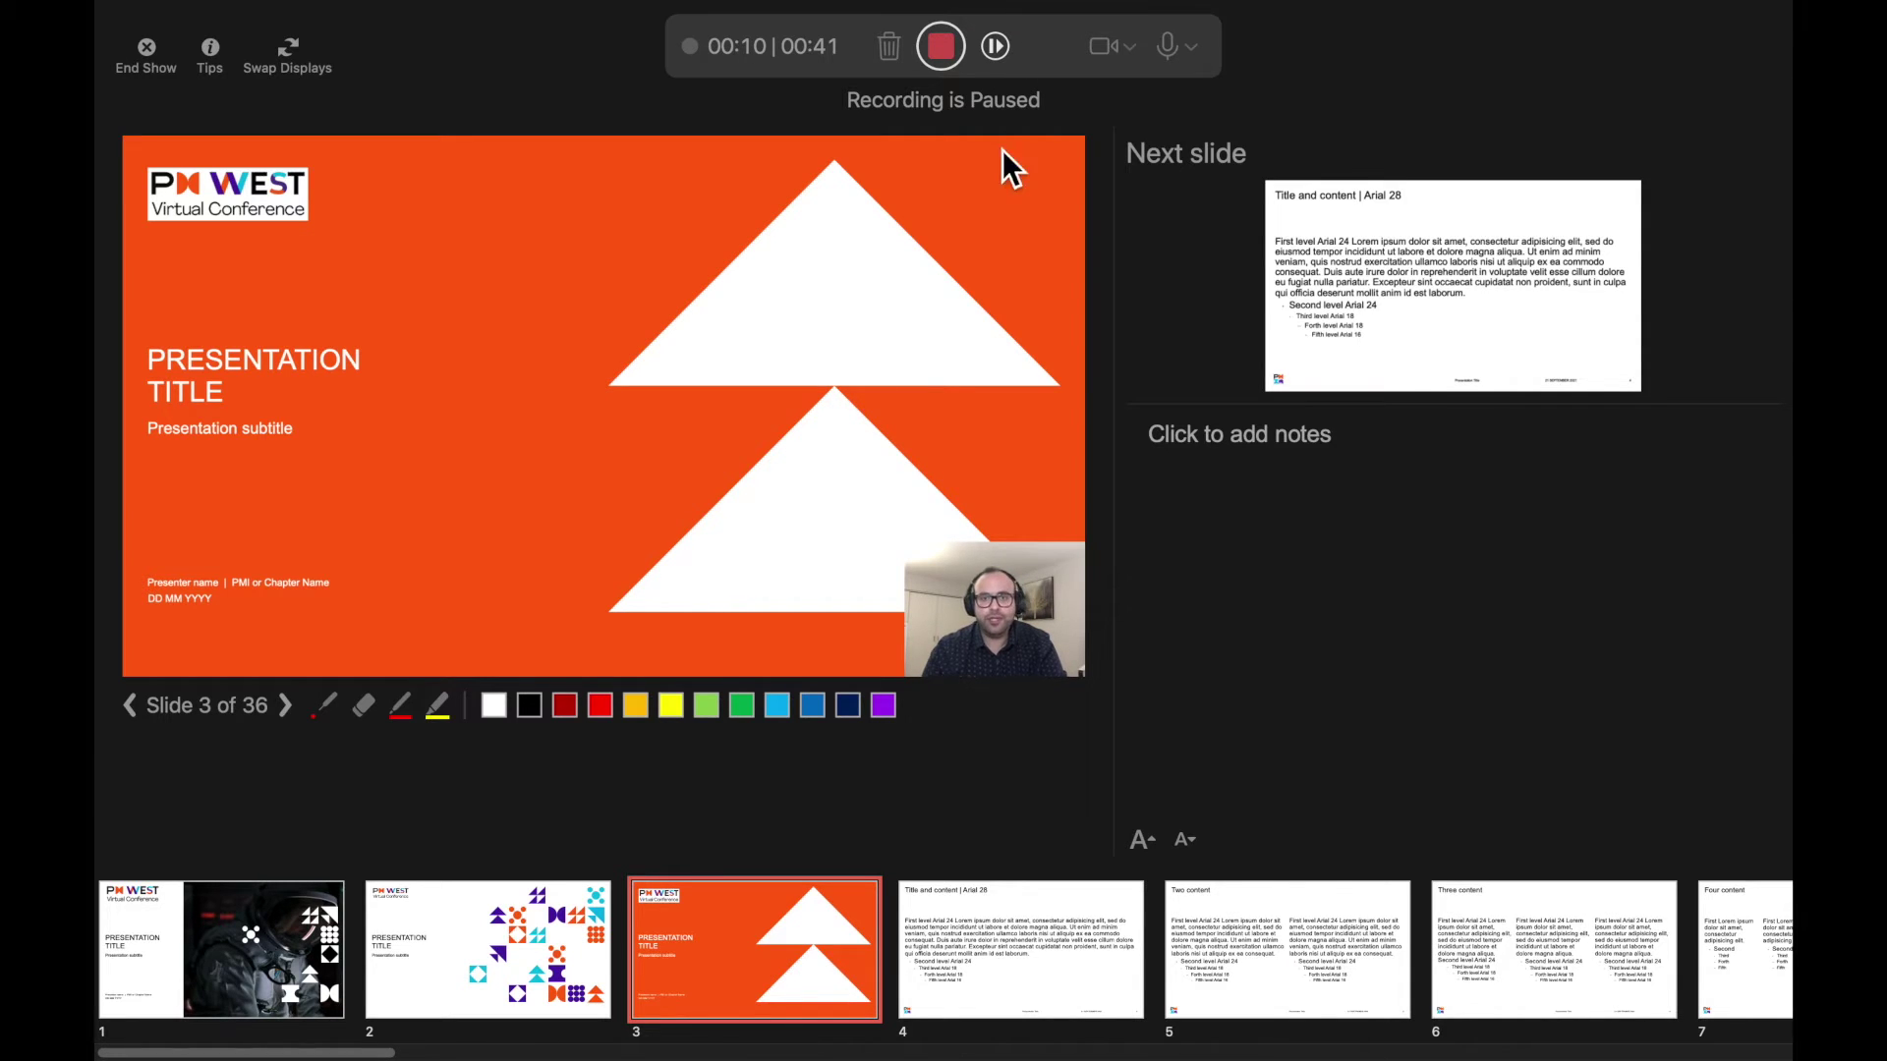
click(1005, 55)
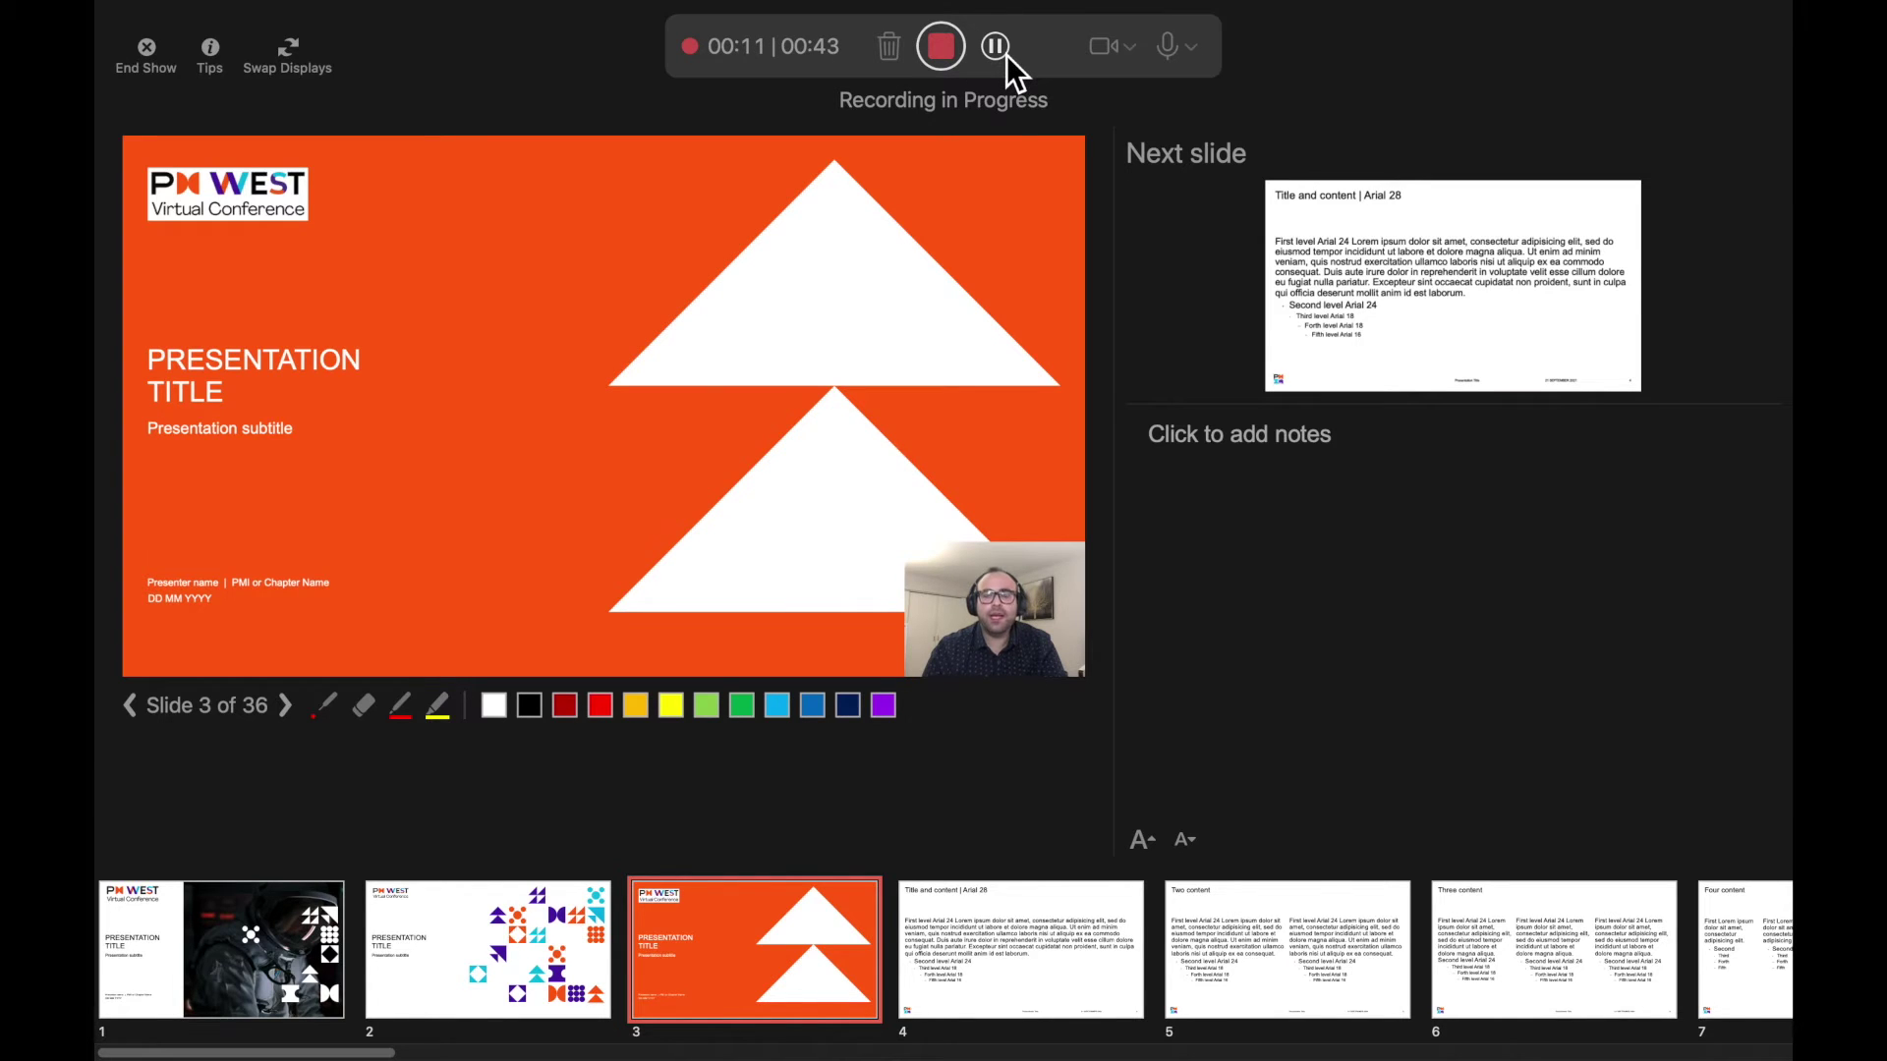
click(947, 57)
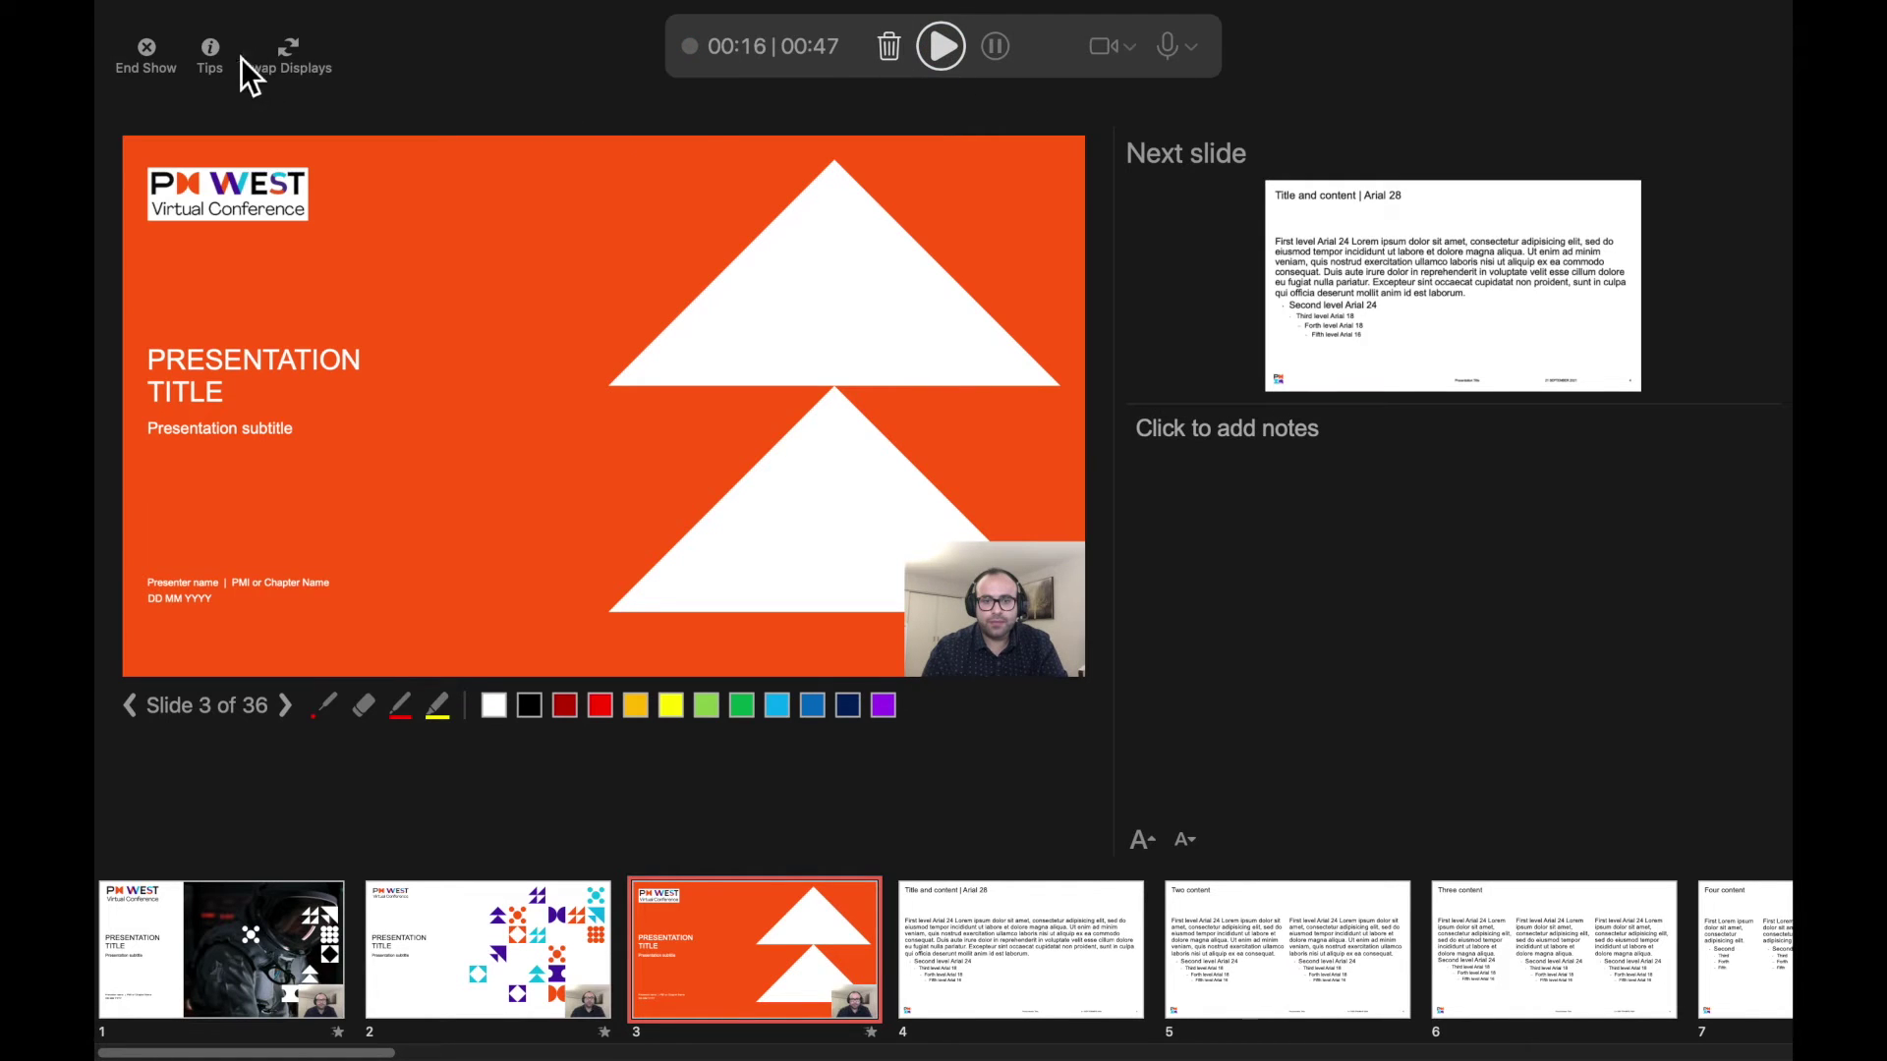
click(151, 55)
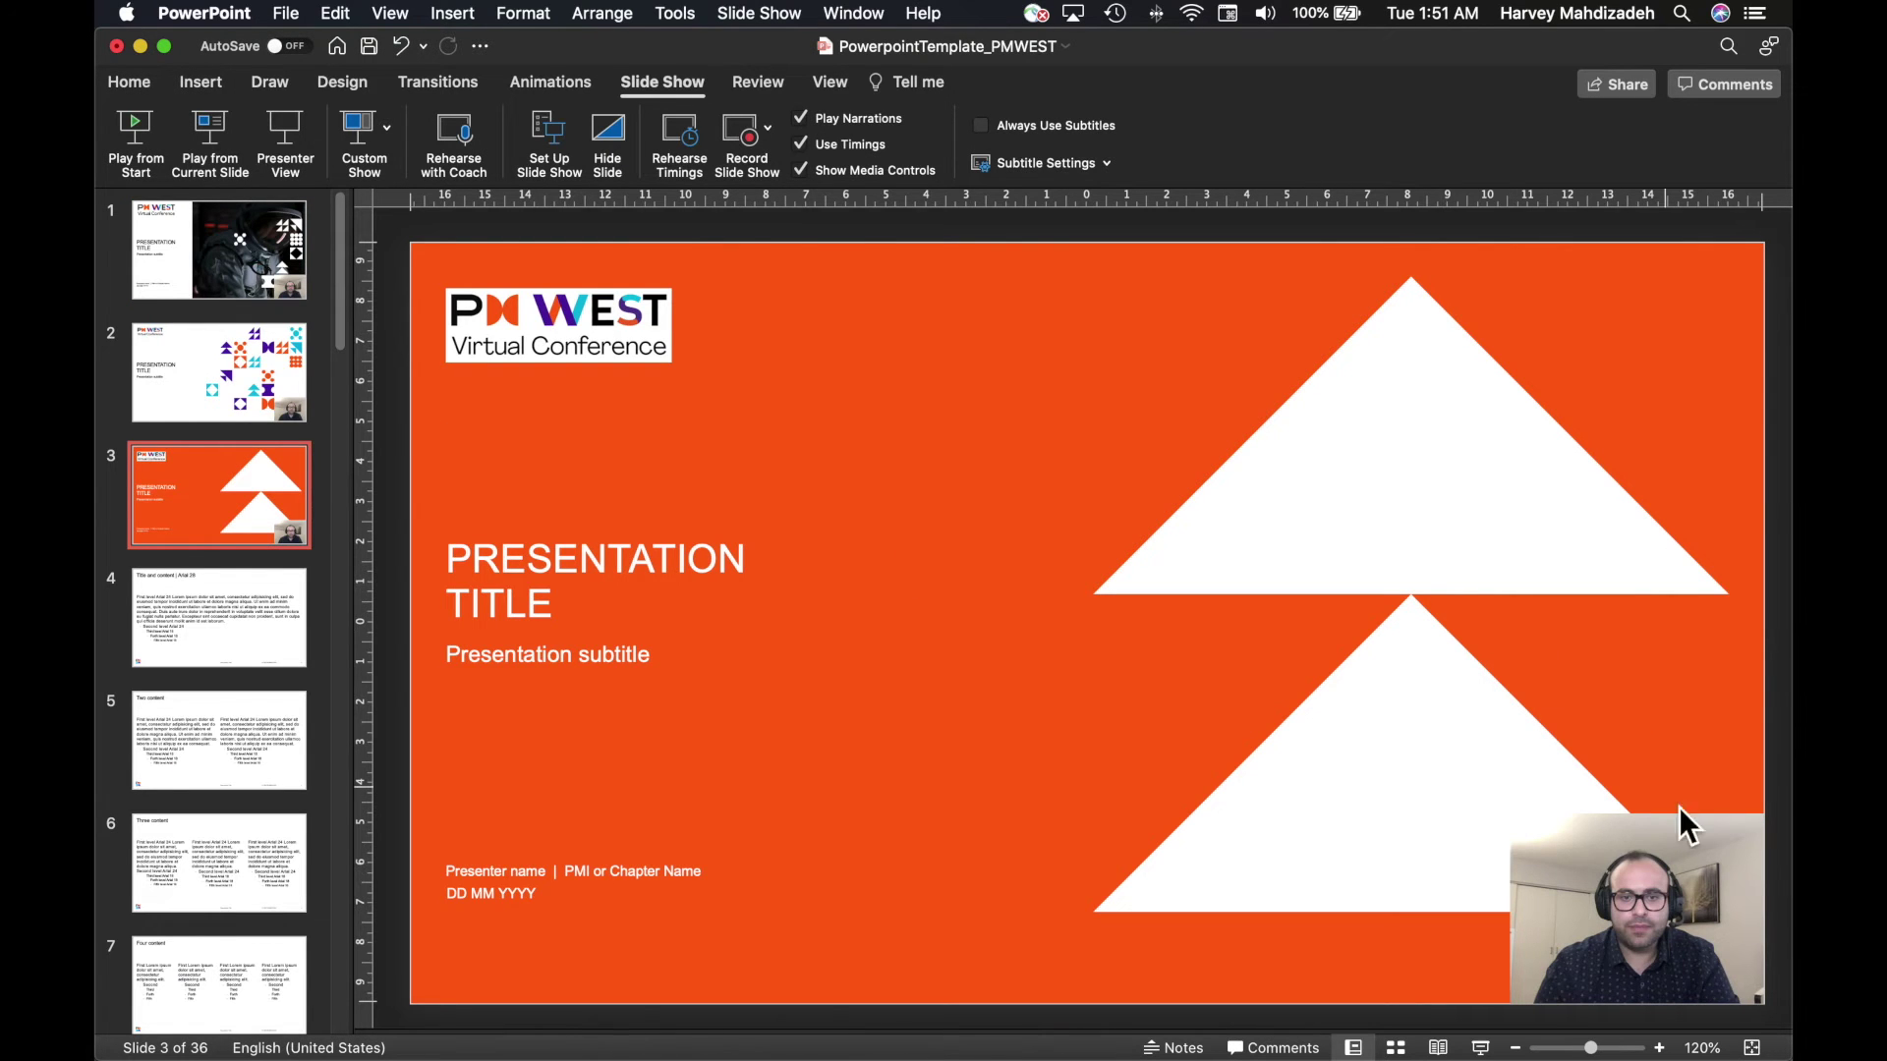
Step: Resize the slide 3 presenter video smaller and move it into the bottom-right corner
mouse_move(1714, 914)
mouse_move(1715, 914)
mouse_down()
mouse_move(1559, 628)
mouse_move(1517, 724)
mouse_move(1690, 751)
mouse_move(1729, 680)
mouse_move(1709, 658)
mouse_move(1698, 938)
mouse_up()
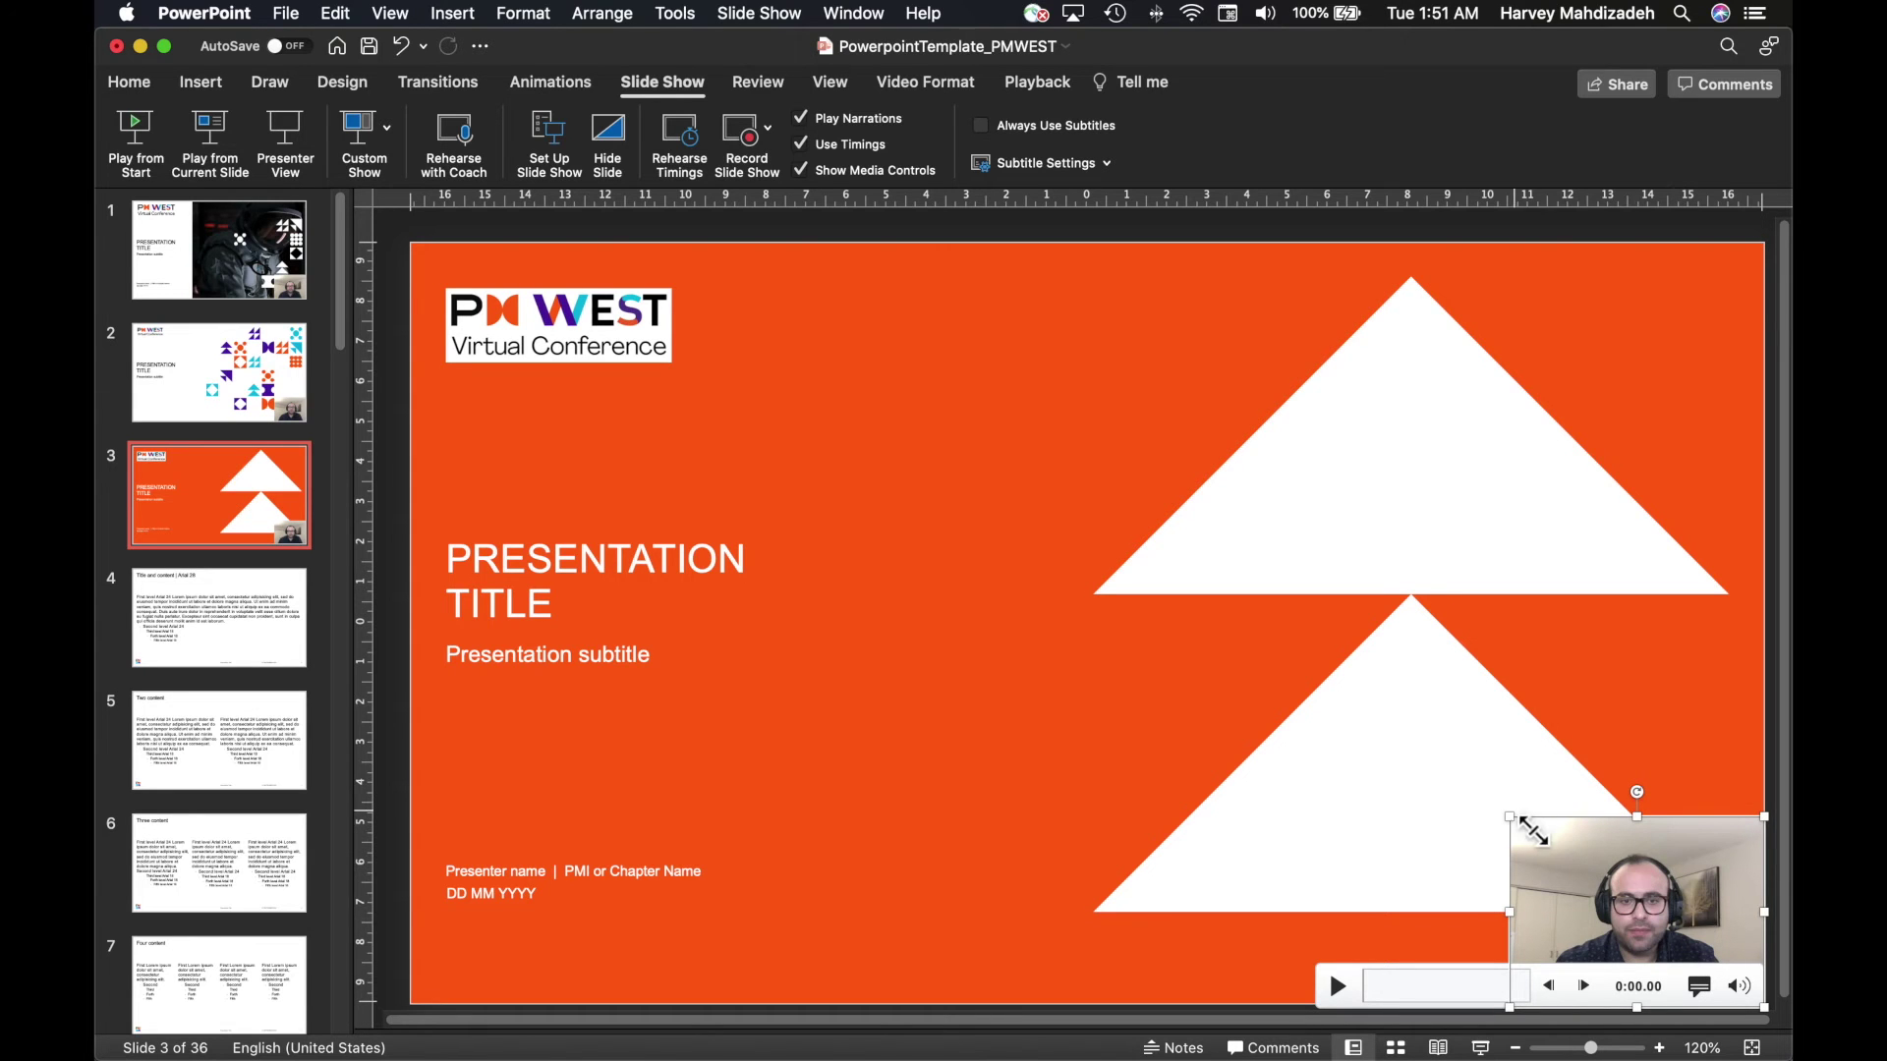
drag(1510, 817, 1561, 851)
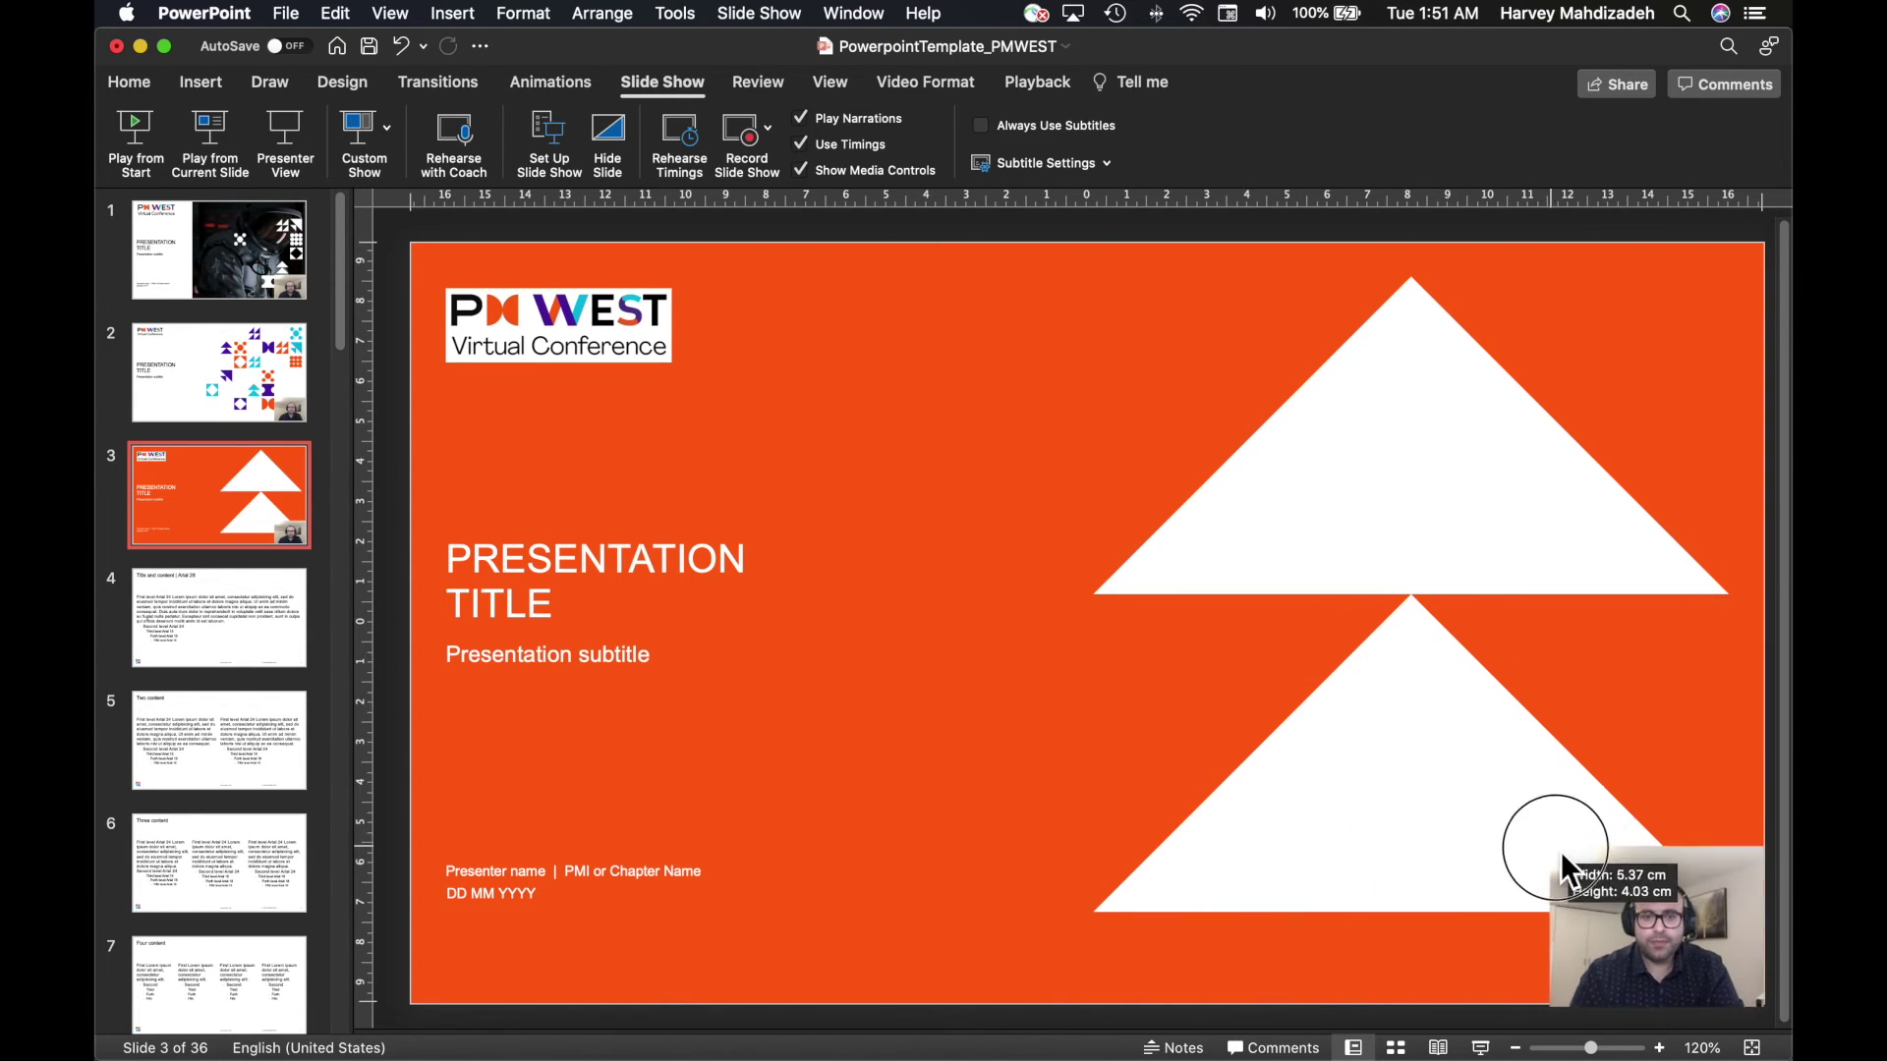
drag(1710, 968, 1701, 930)
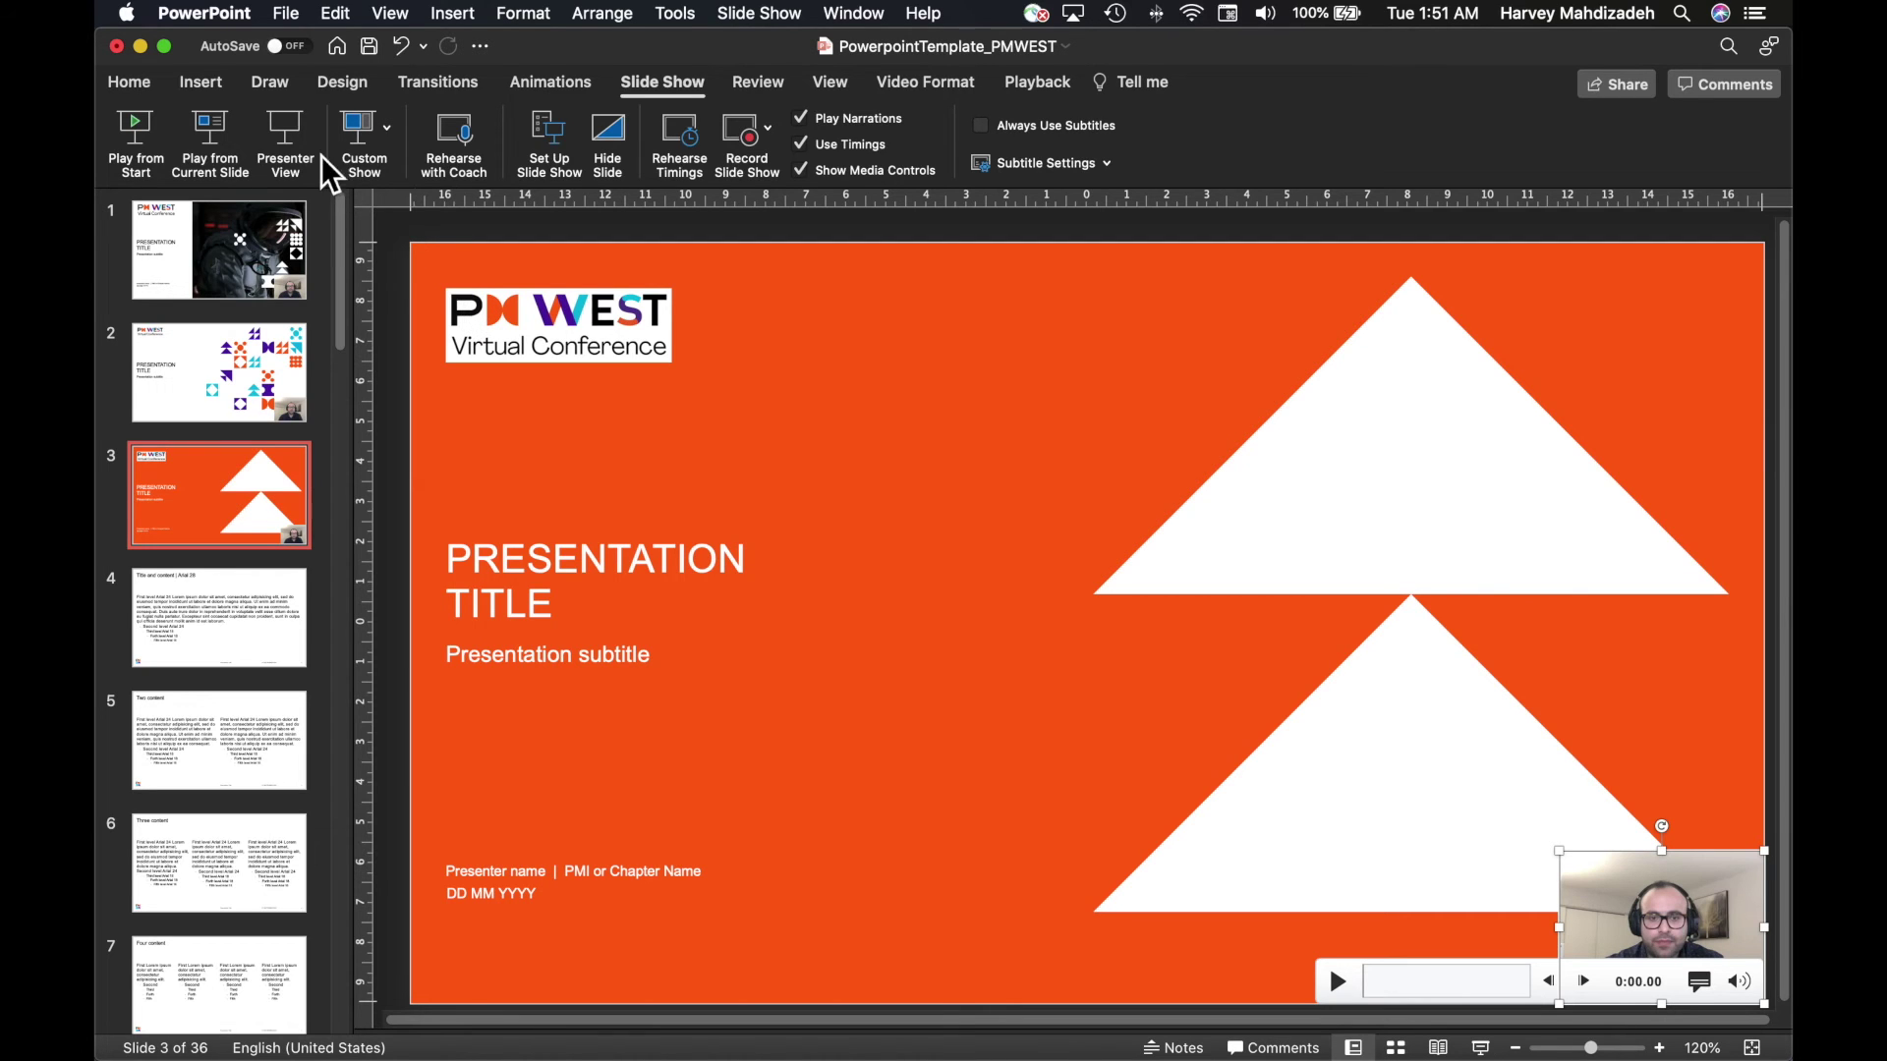
Step: Export the deck as an MP4 video using recorded timings and narrations
click(289, 11)
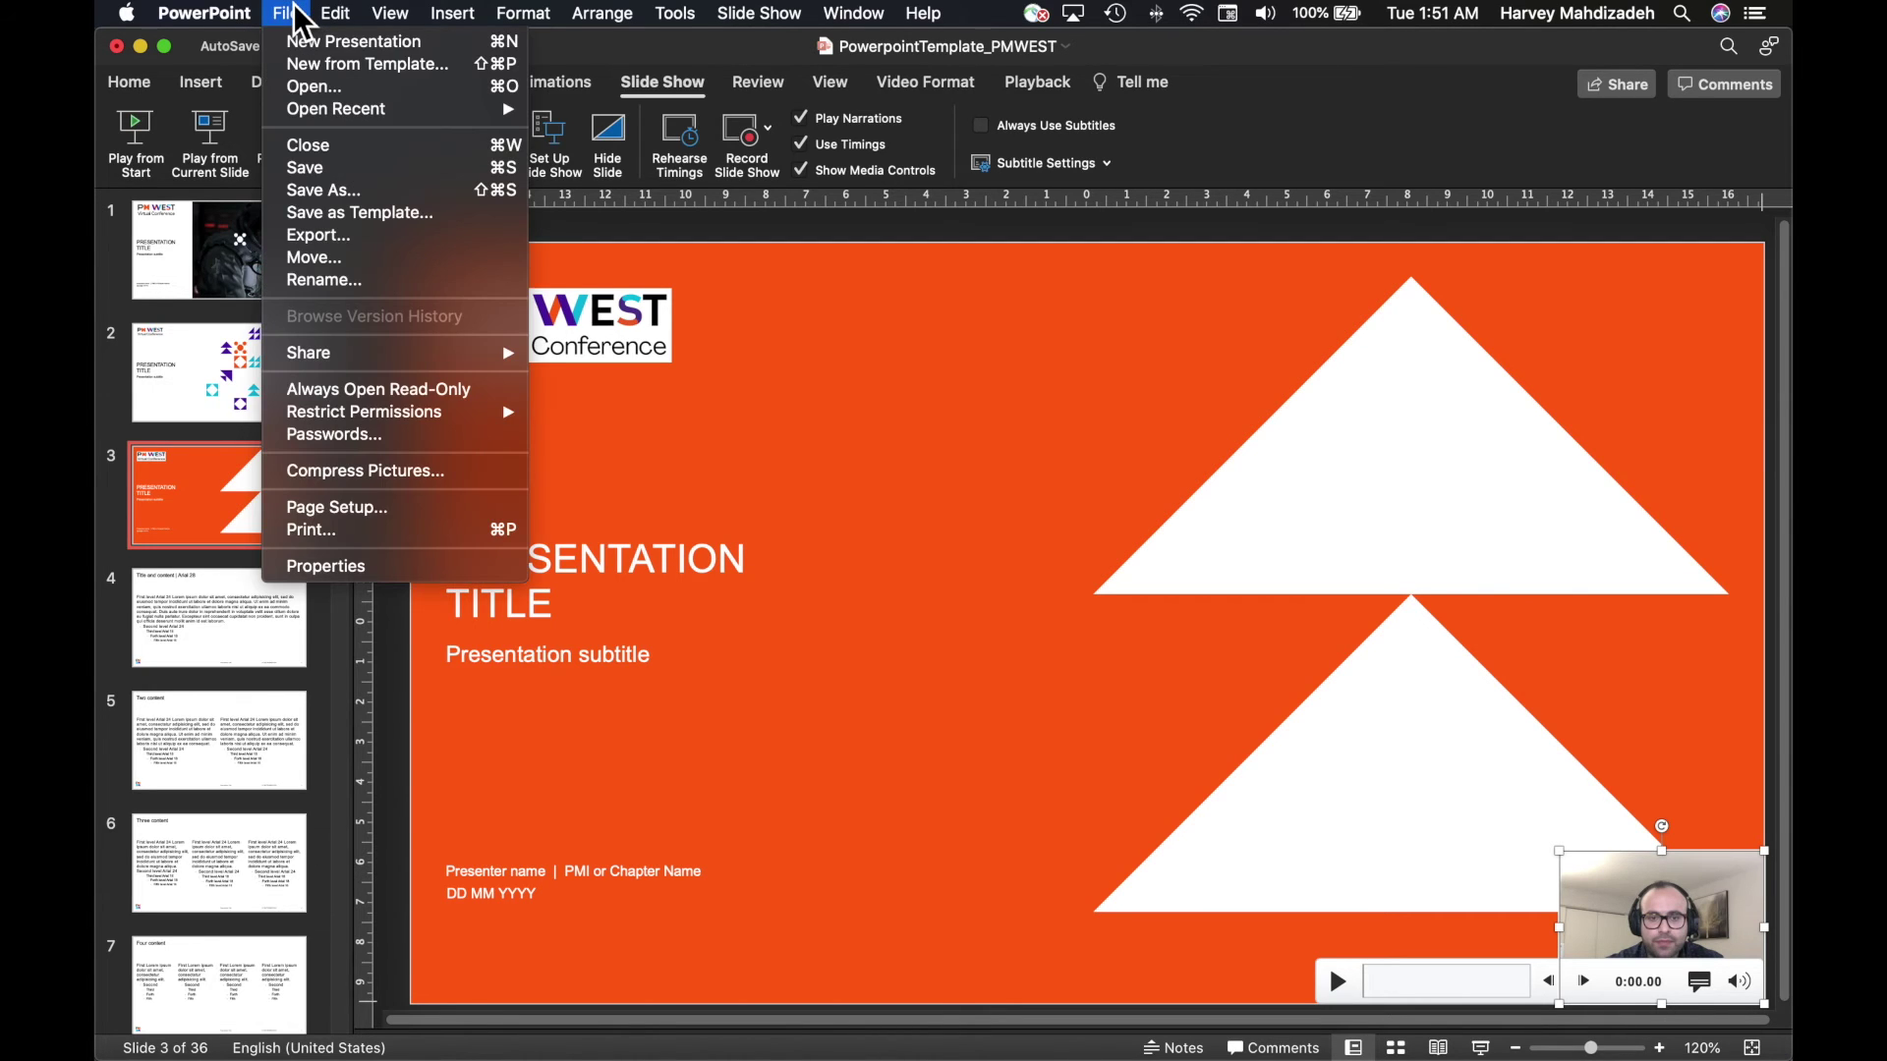
click(360, 240)
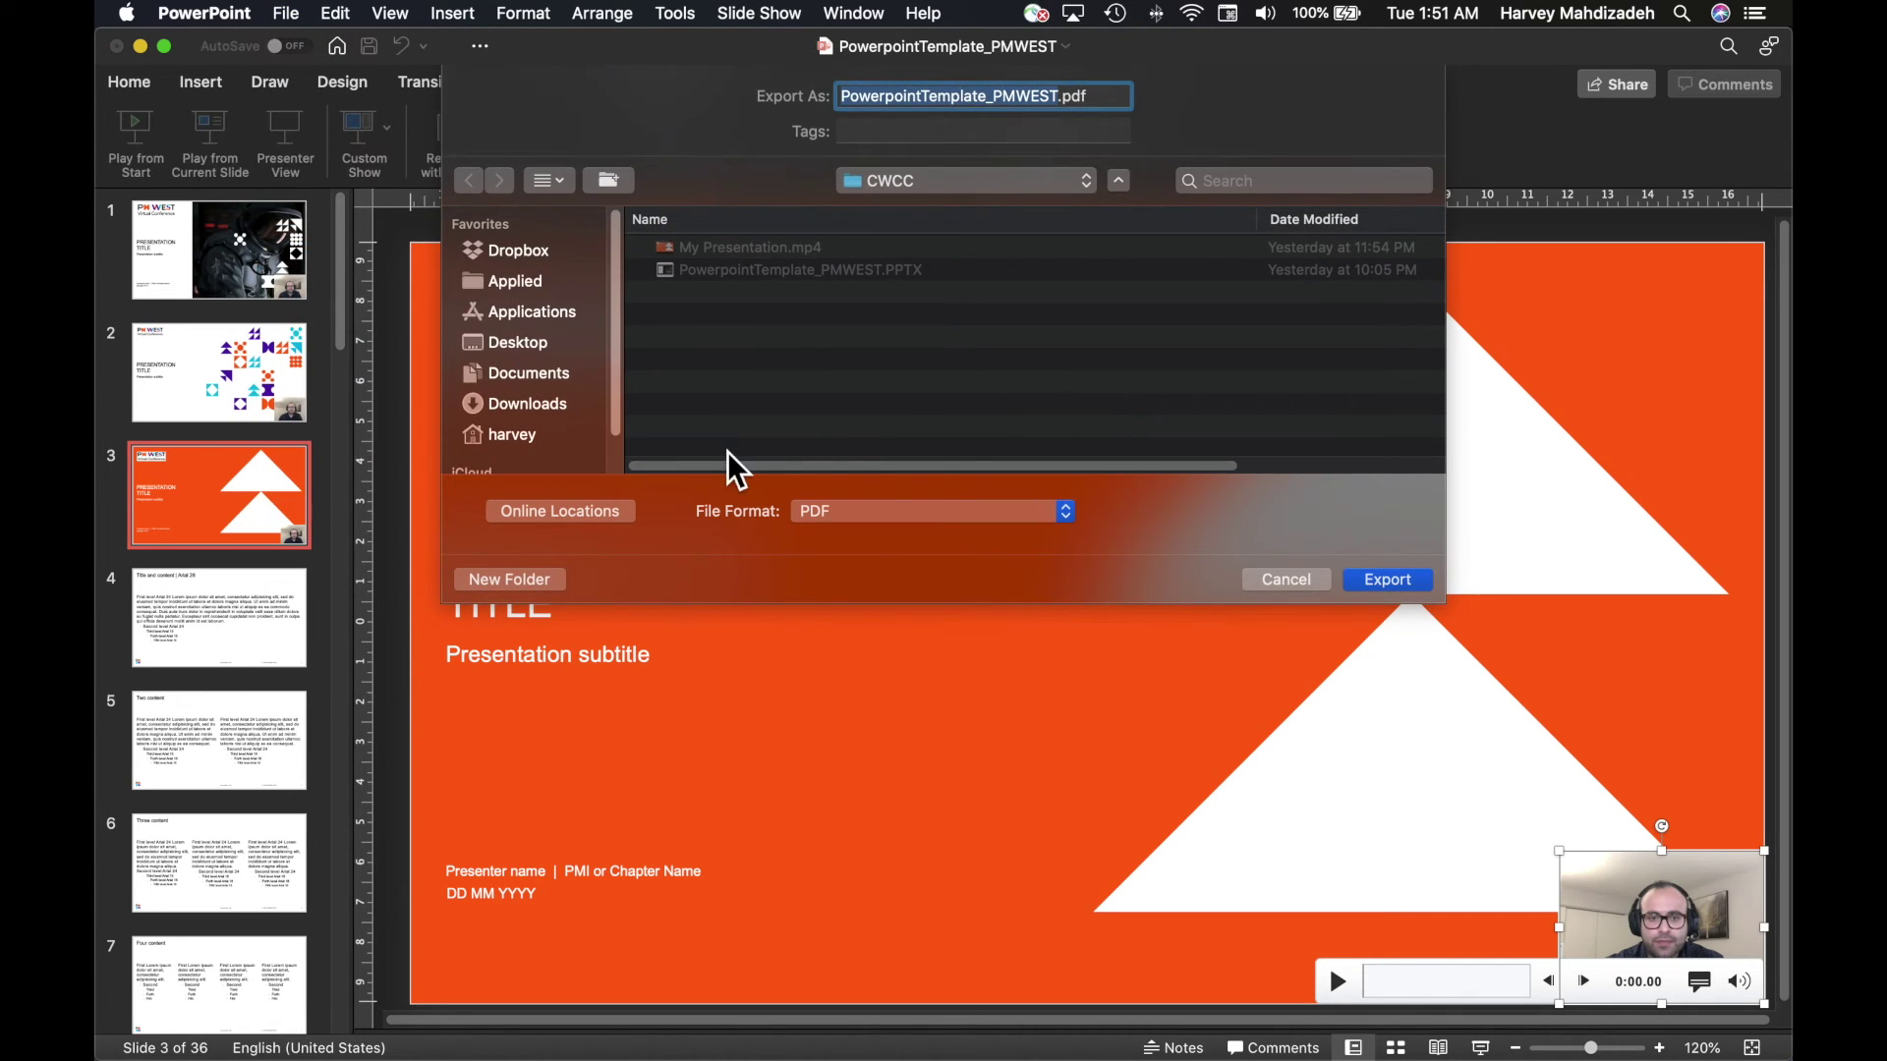
click(905, 515)
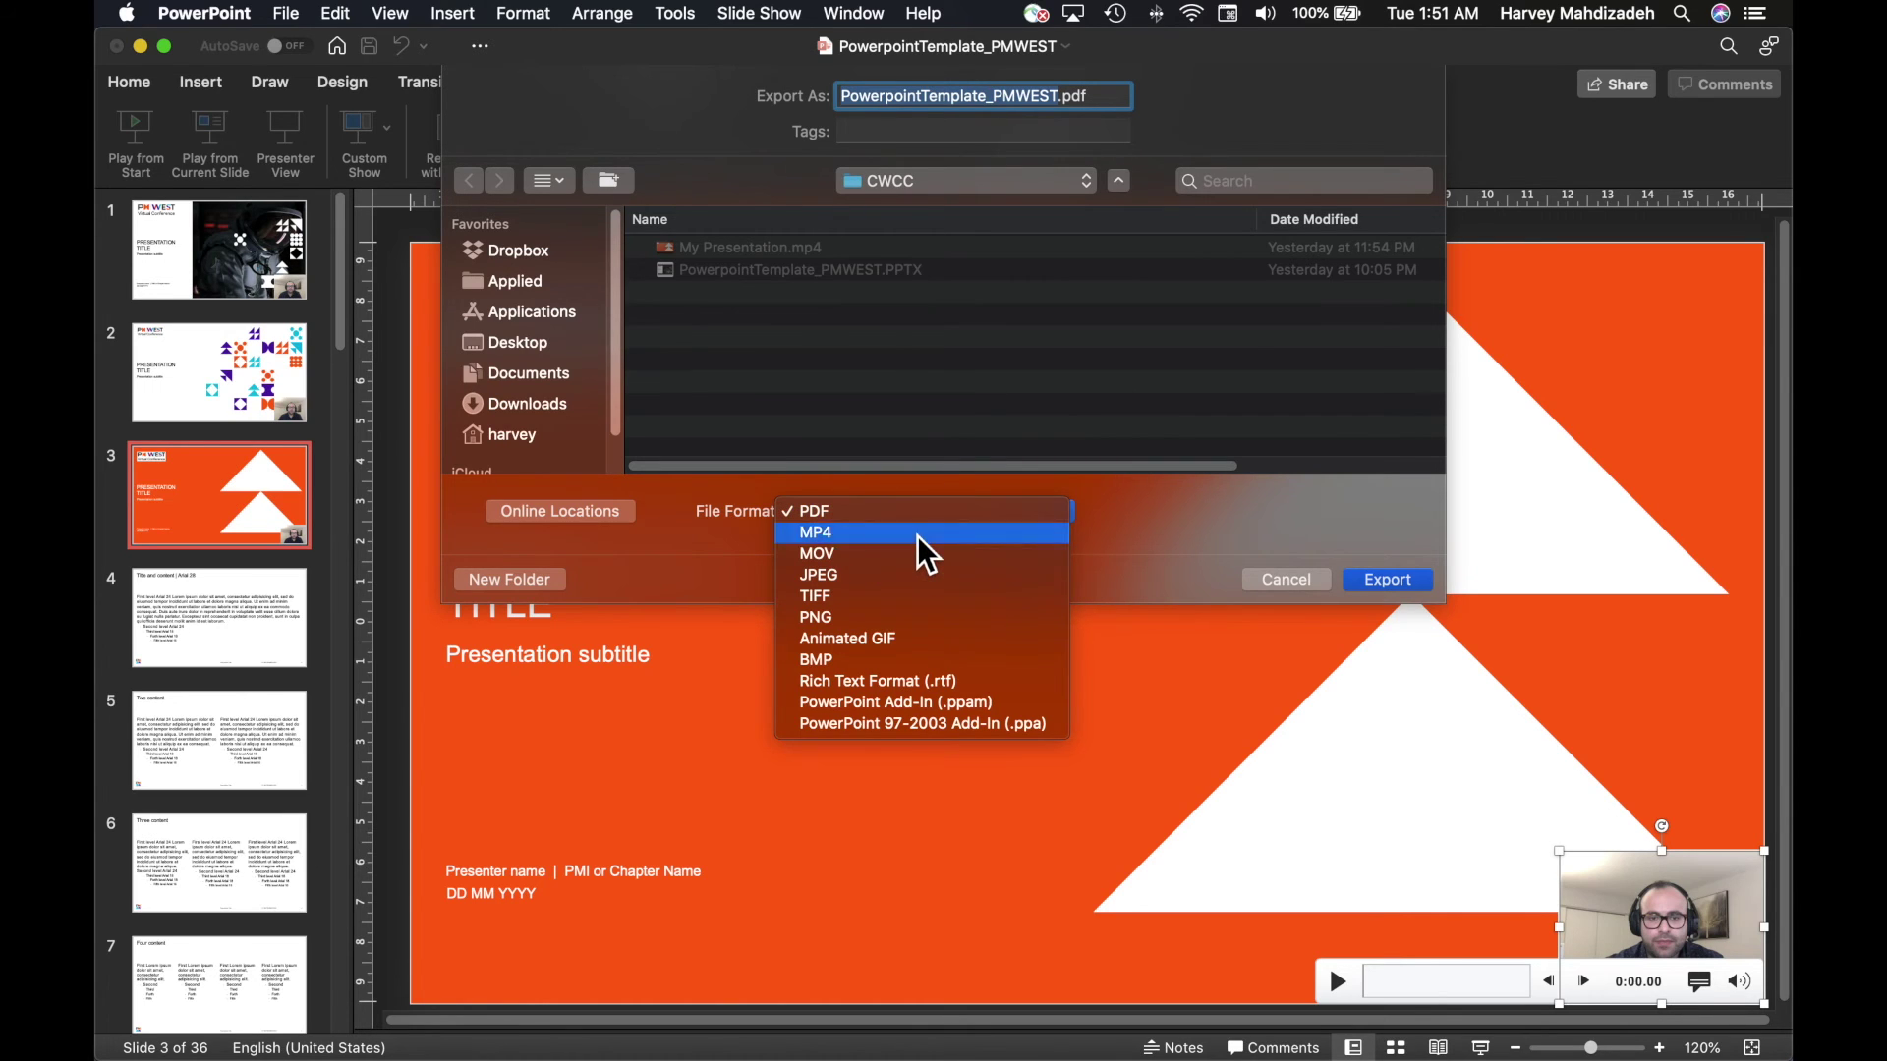
click(917, 534)
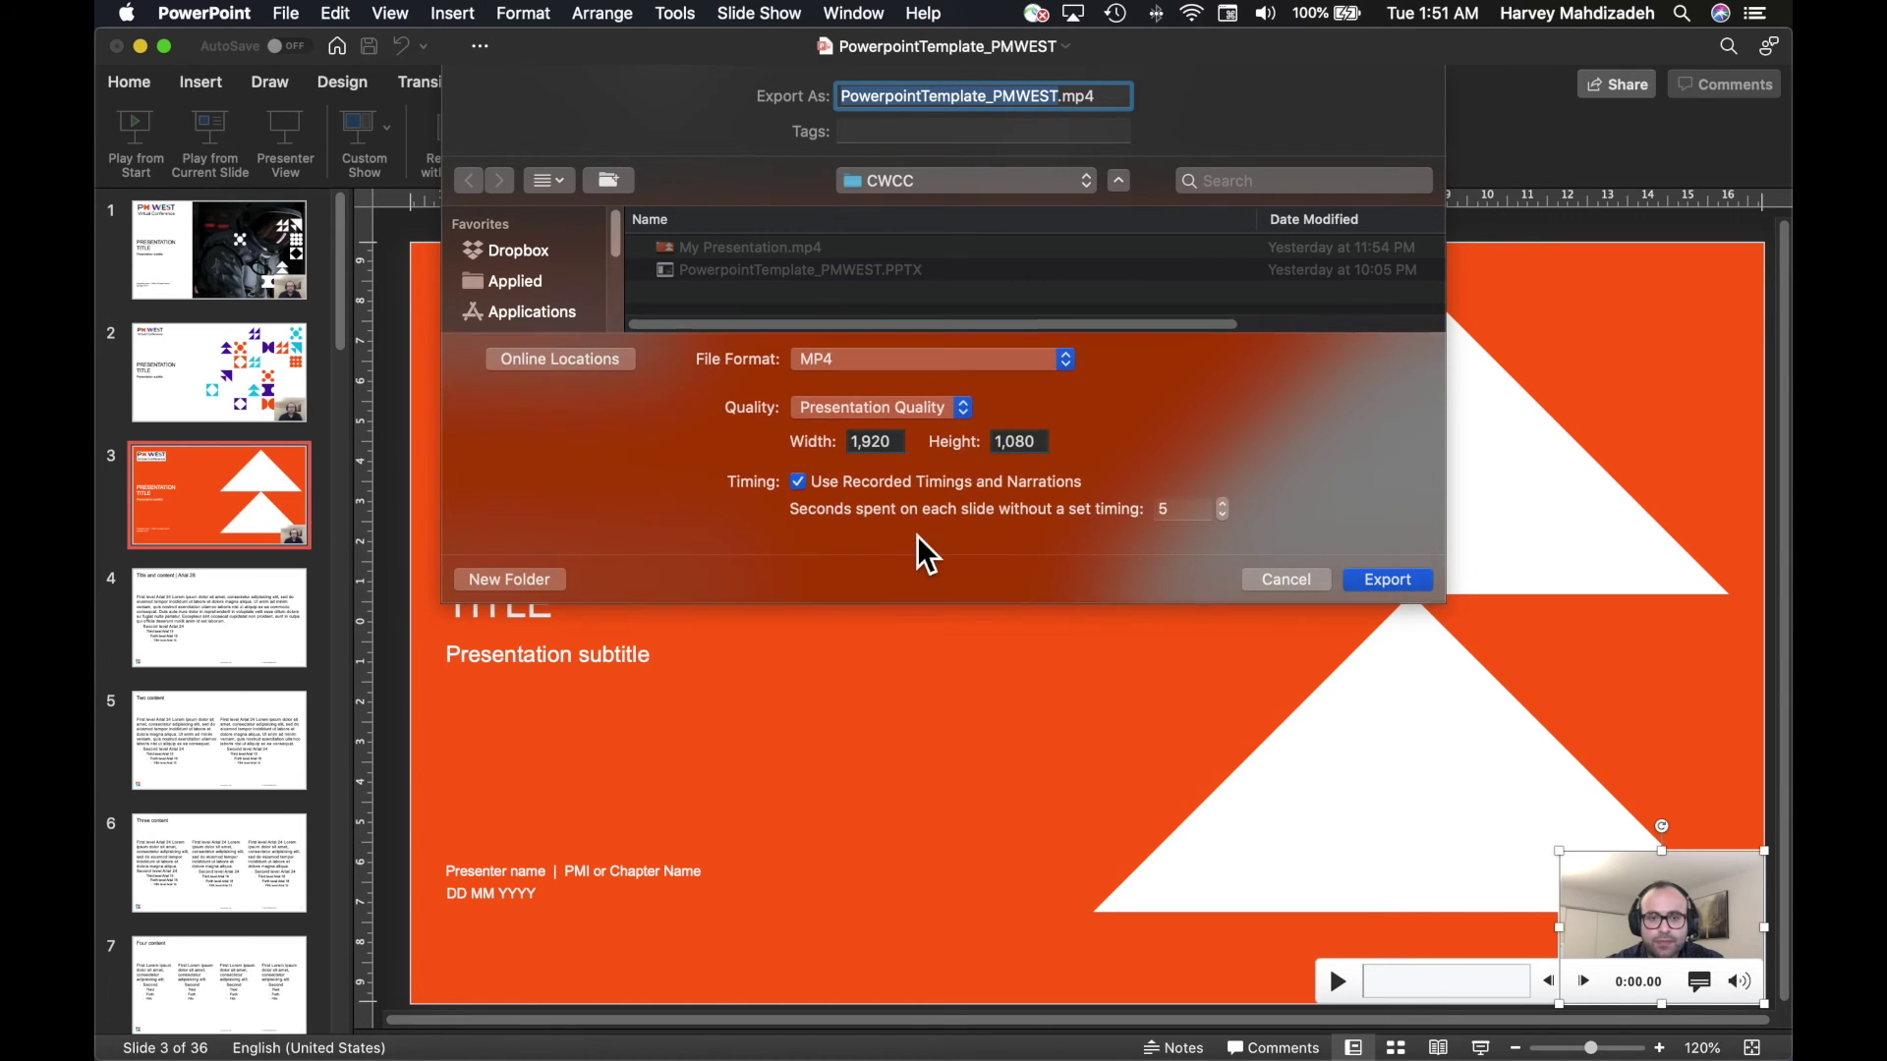
click(1424, 586)
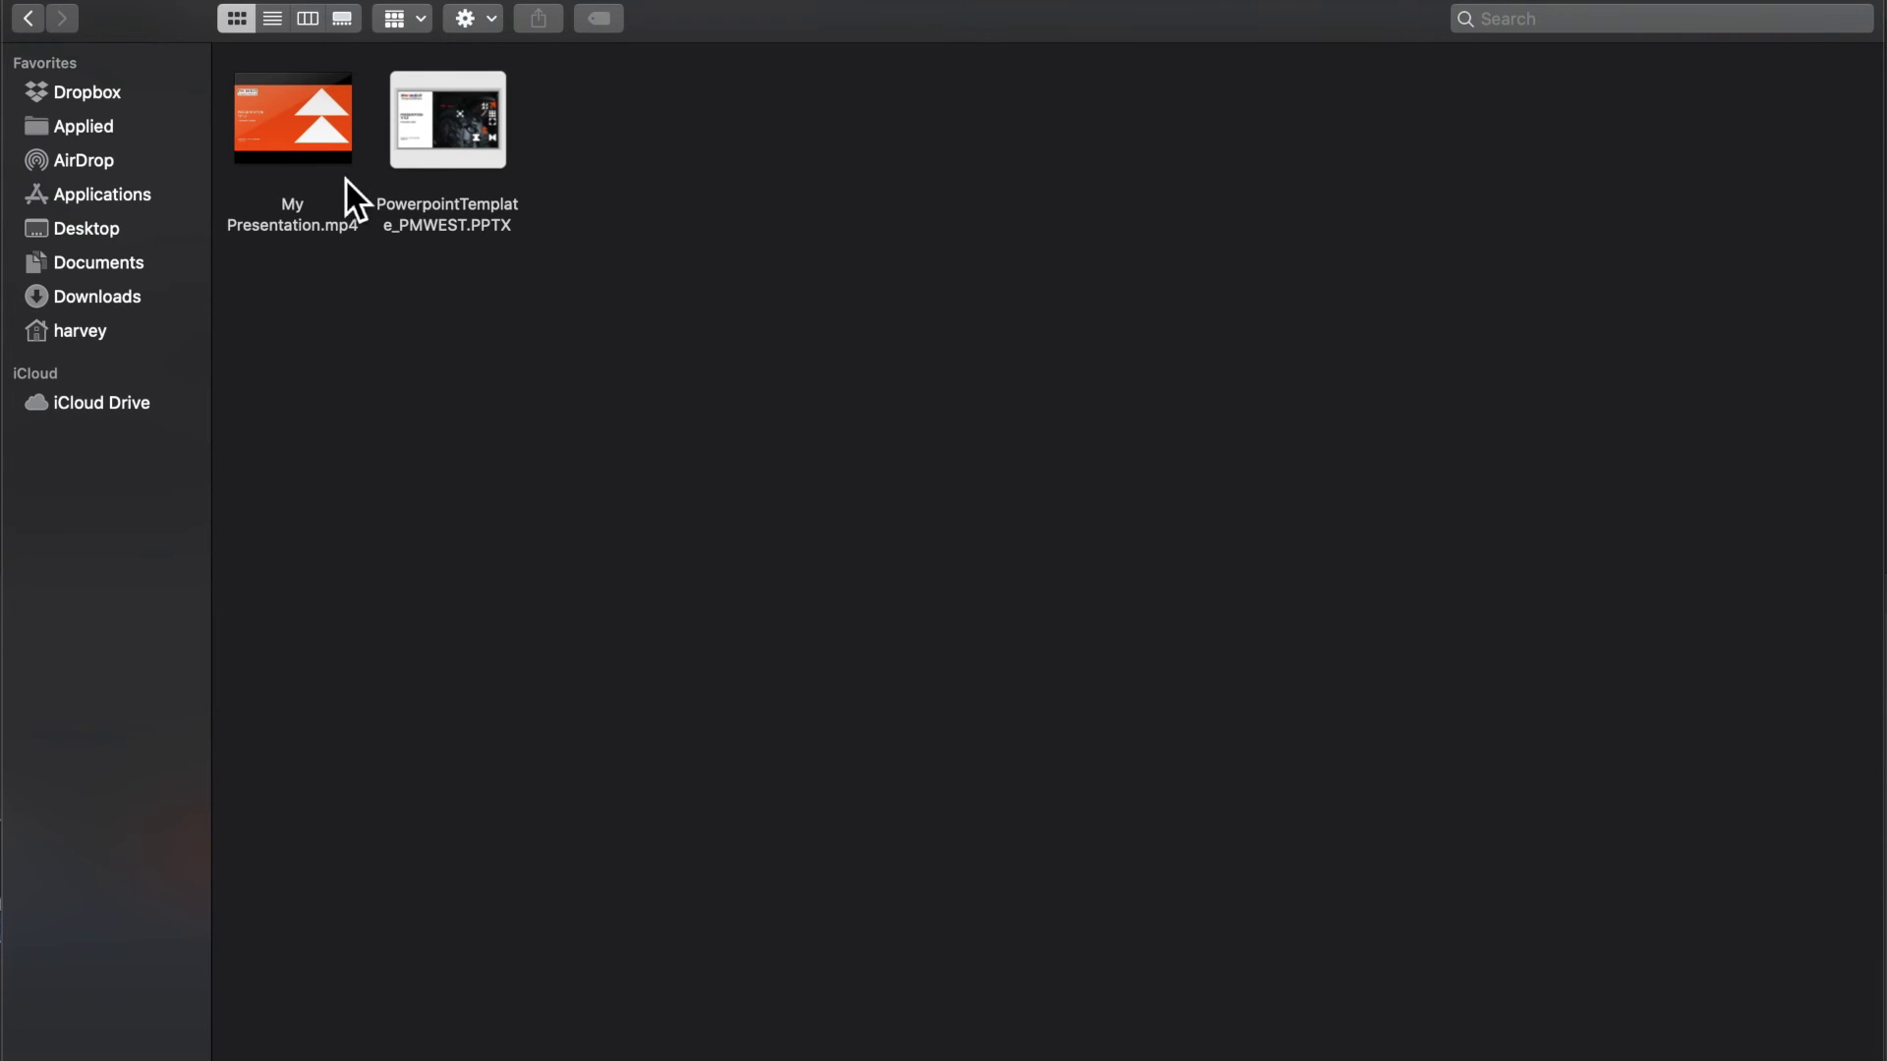
Step: Compress My Presentation.mp4 into My Presentation.mp4.zip and switch to the upload form
click(334, 146)
right_click(332, 143)
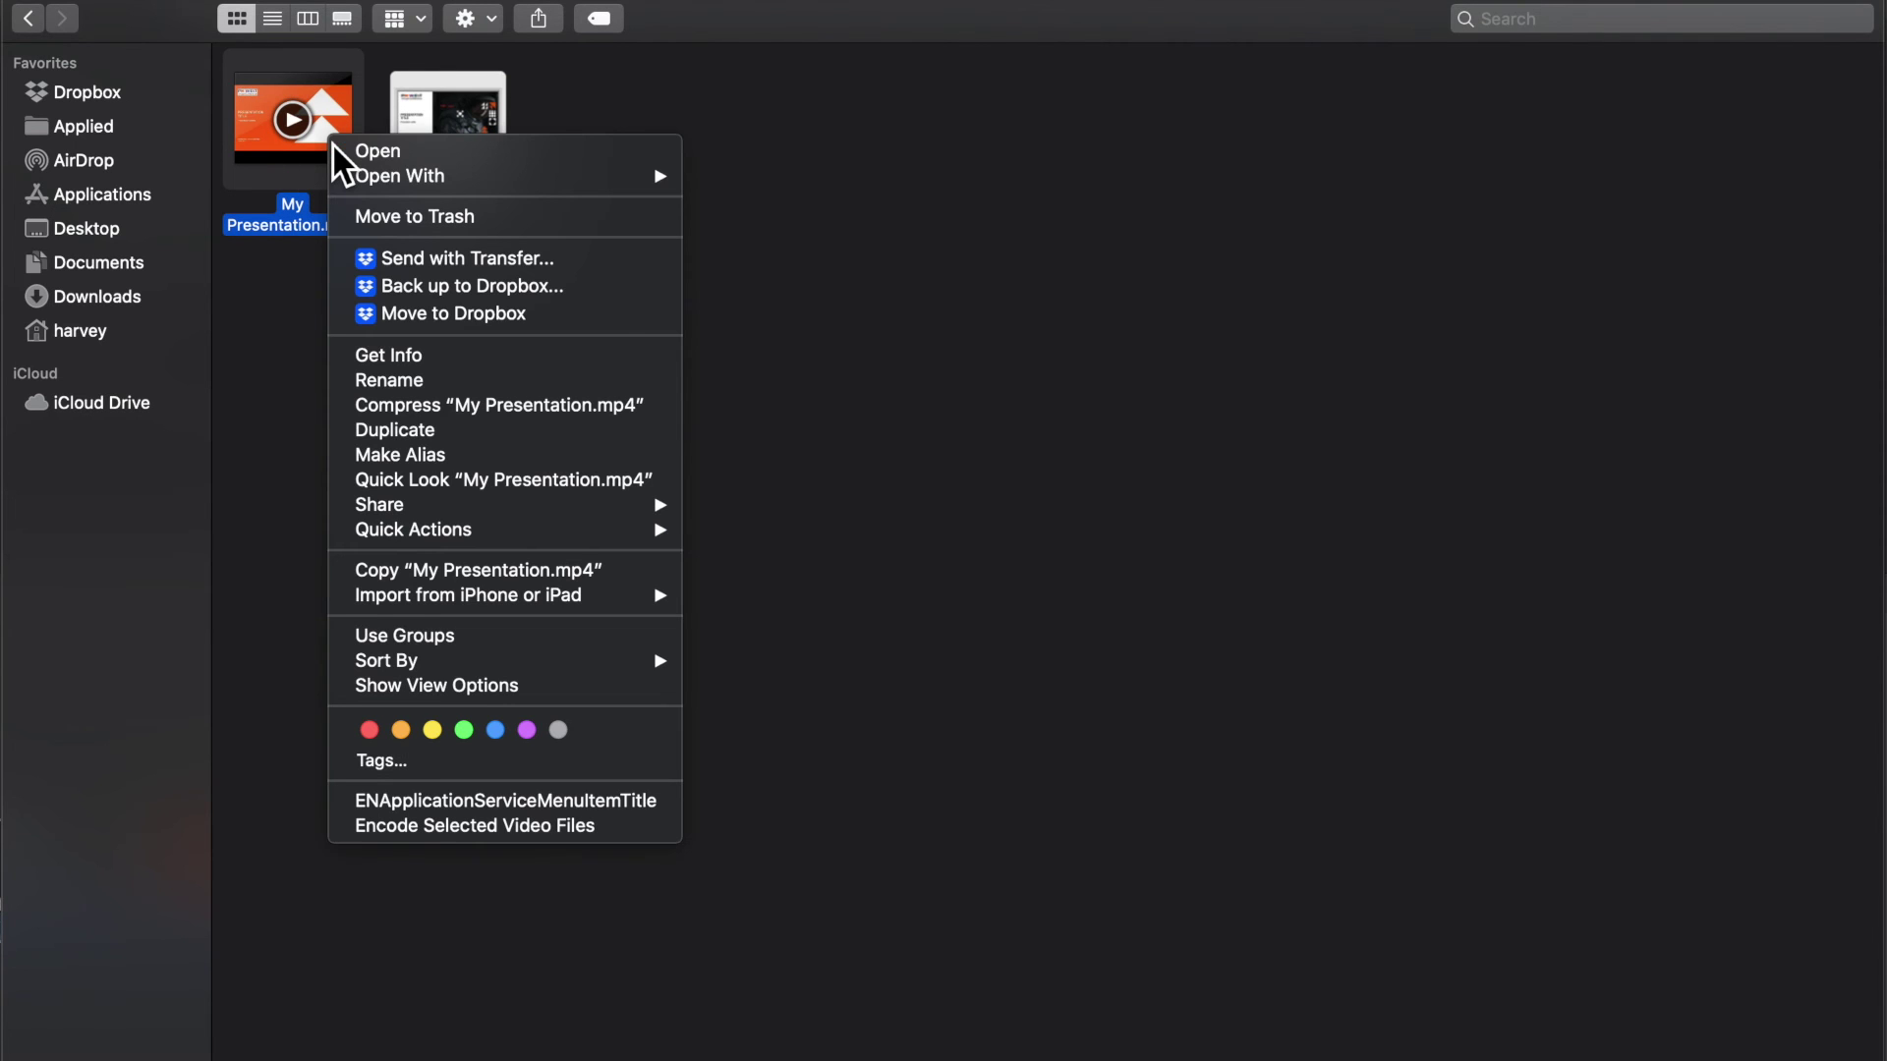
click(527, 411)
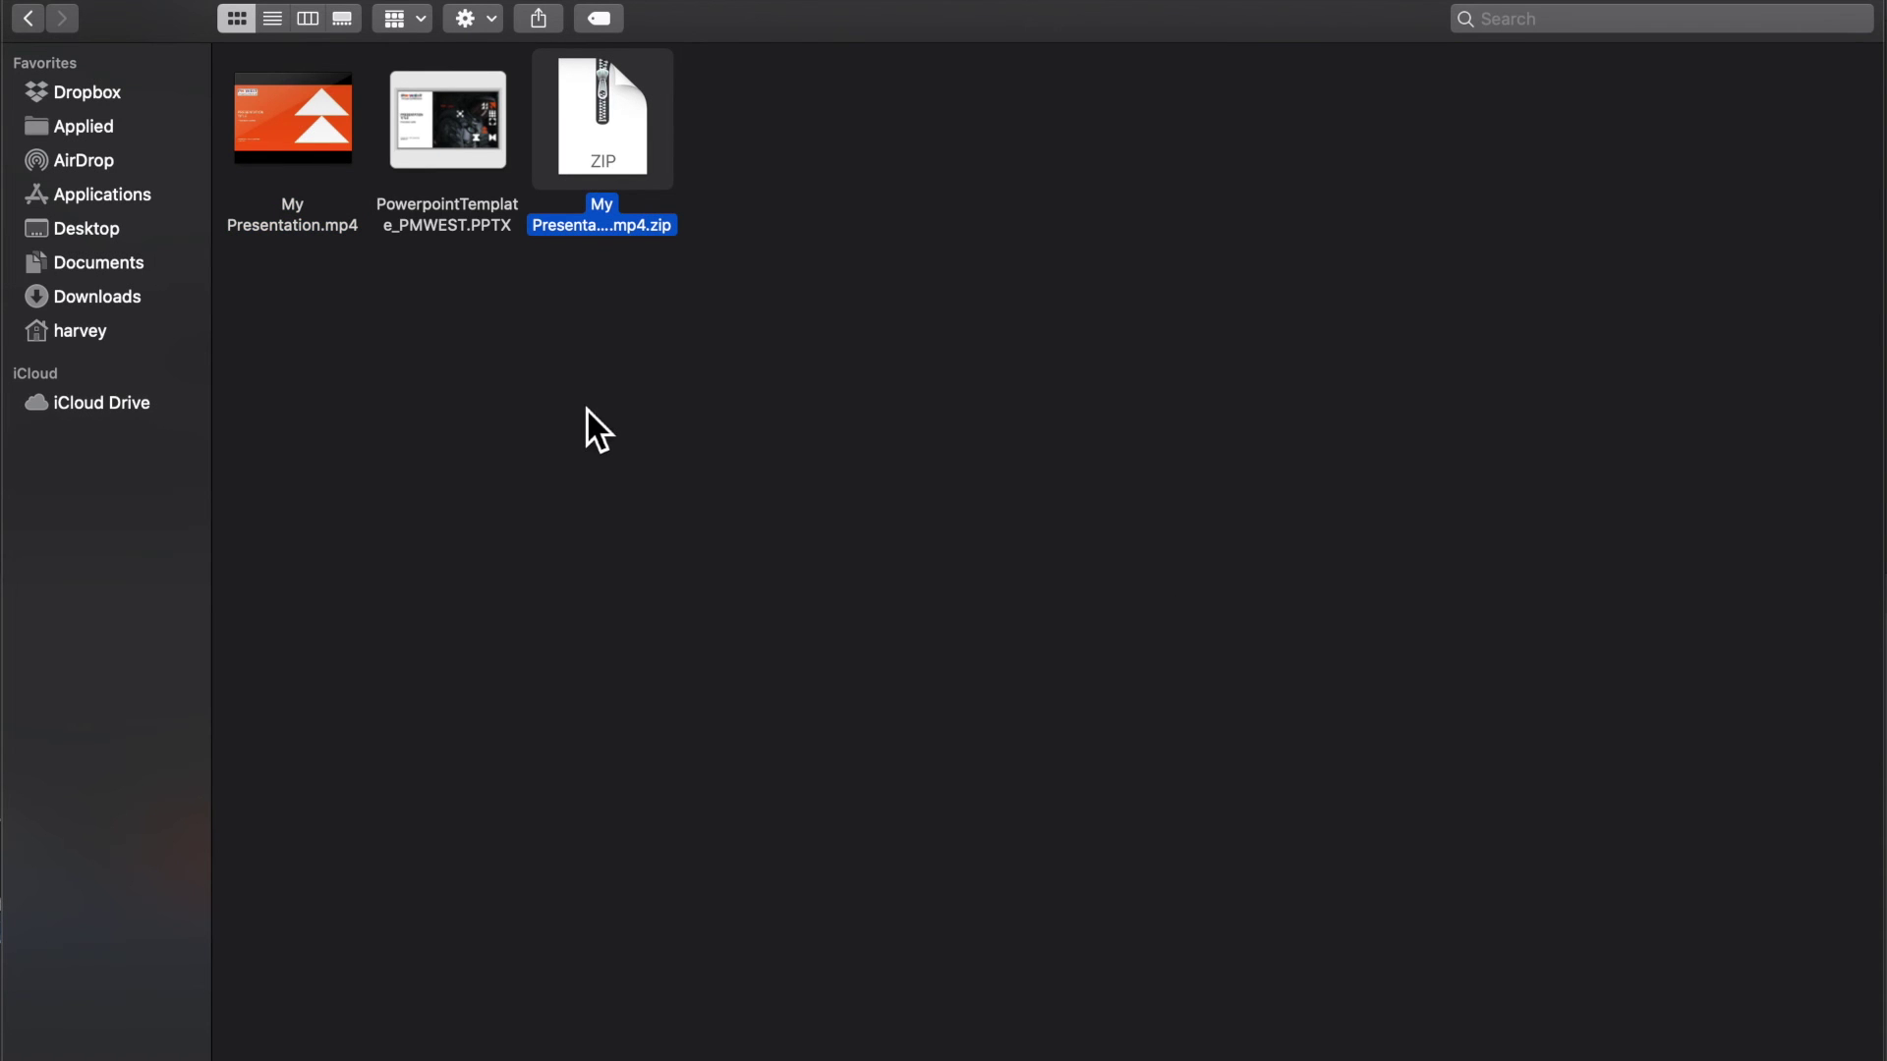
click(800, 339)
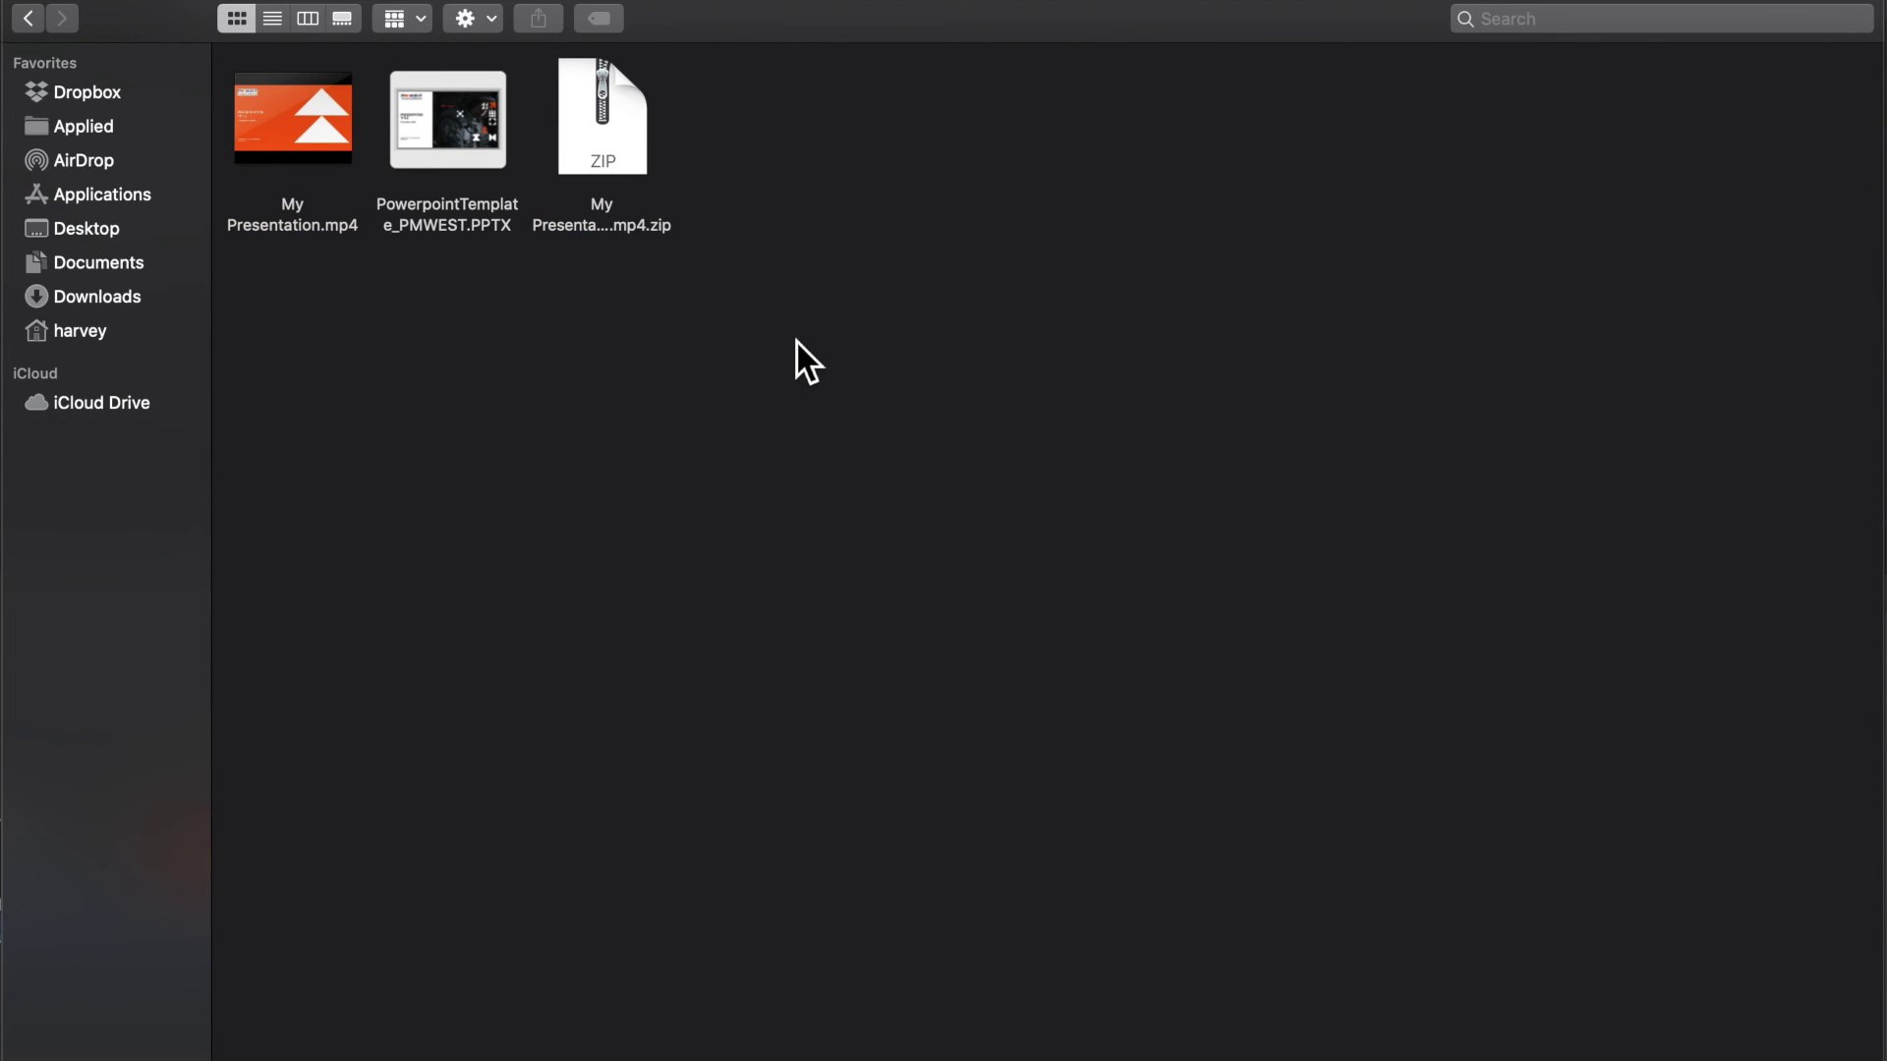
key(super+Tab)
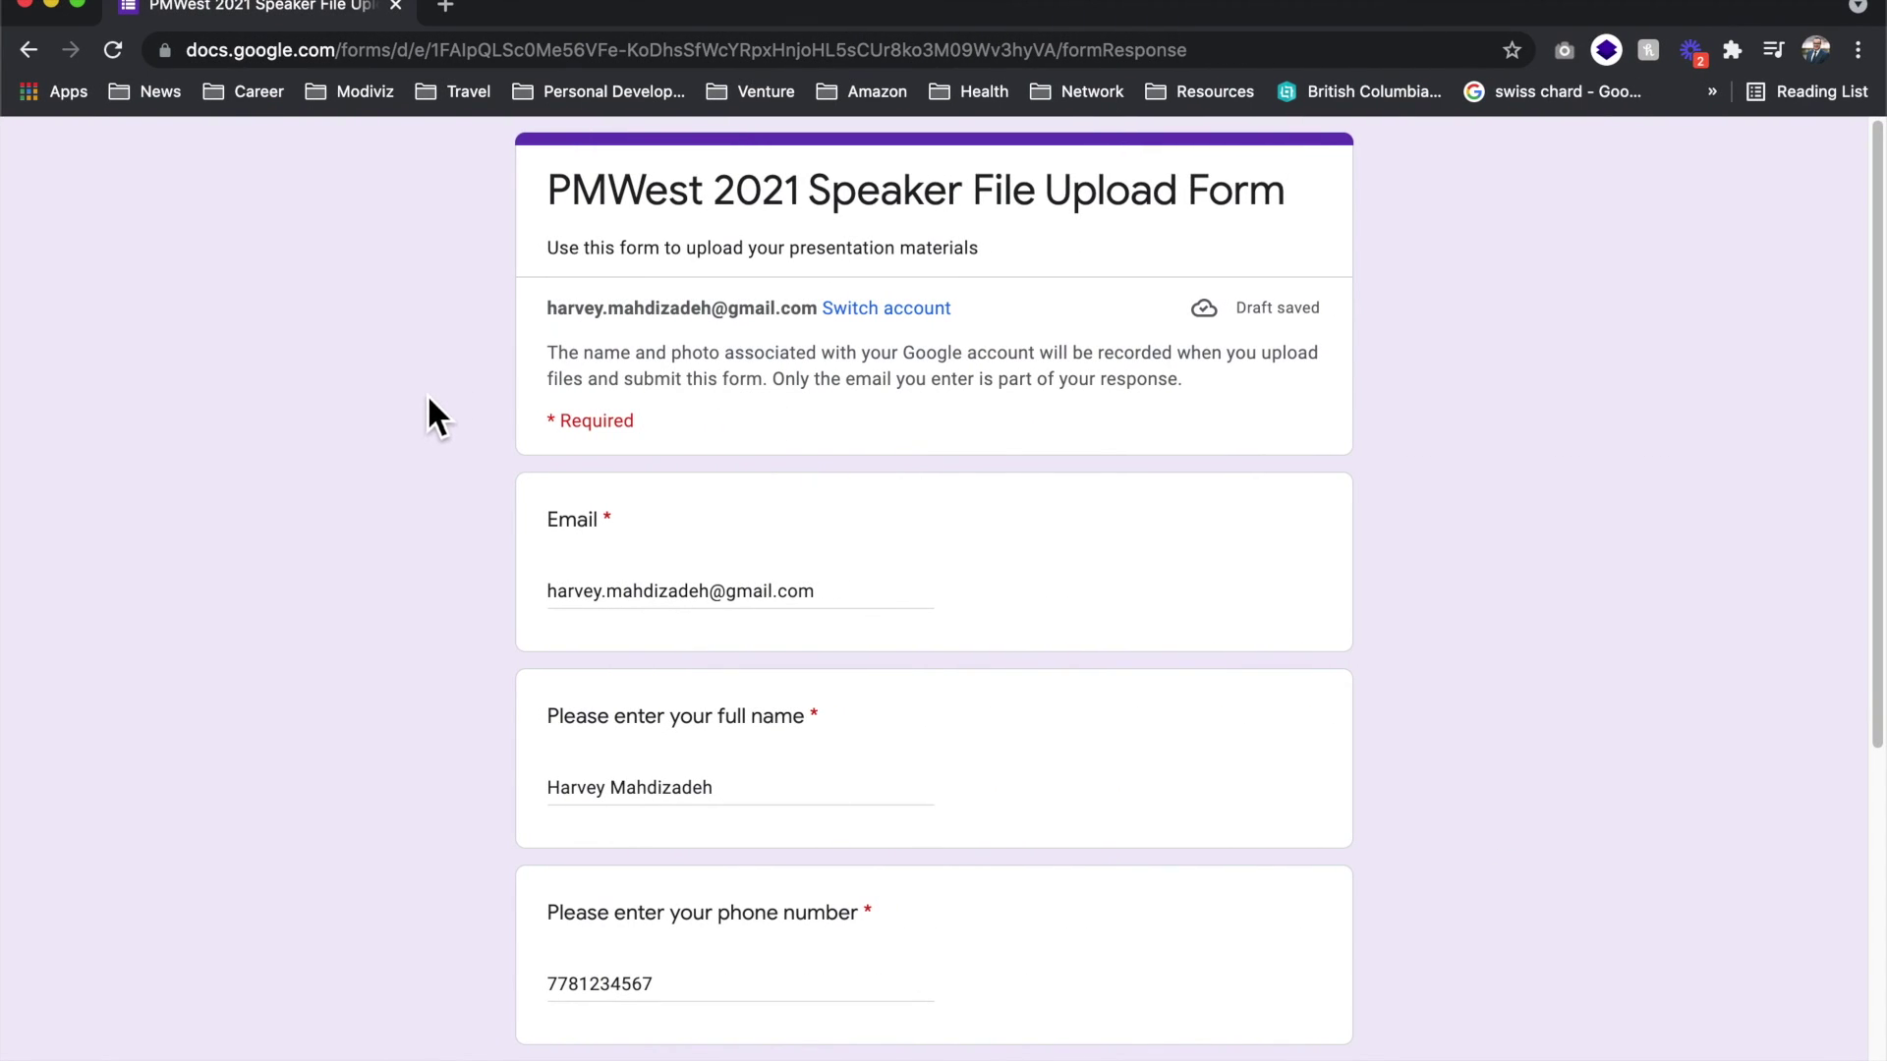
Step: Upload My Presentation.mp4.zip from the device to the file question and submit the form
scroll(422, 411, down, 2)
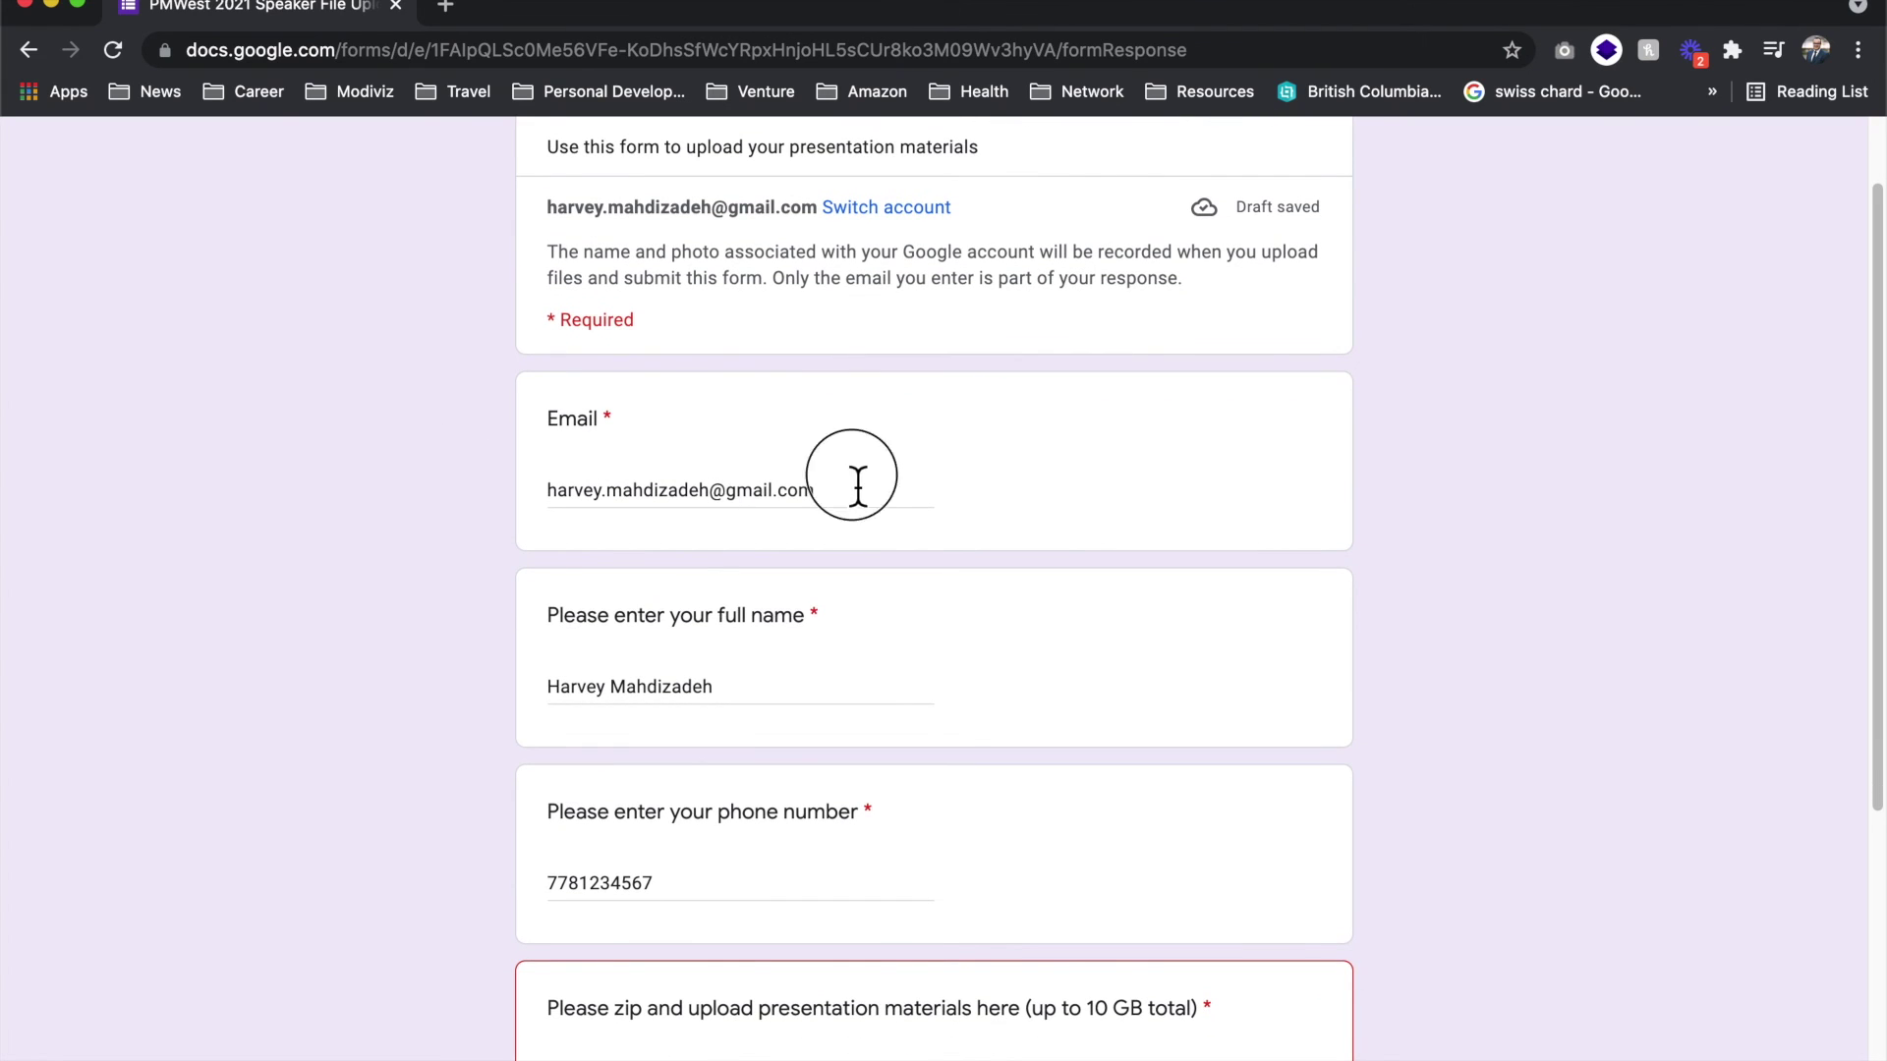
click(858, 484)
scroll(858, 484, down, 5)
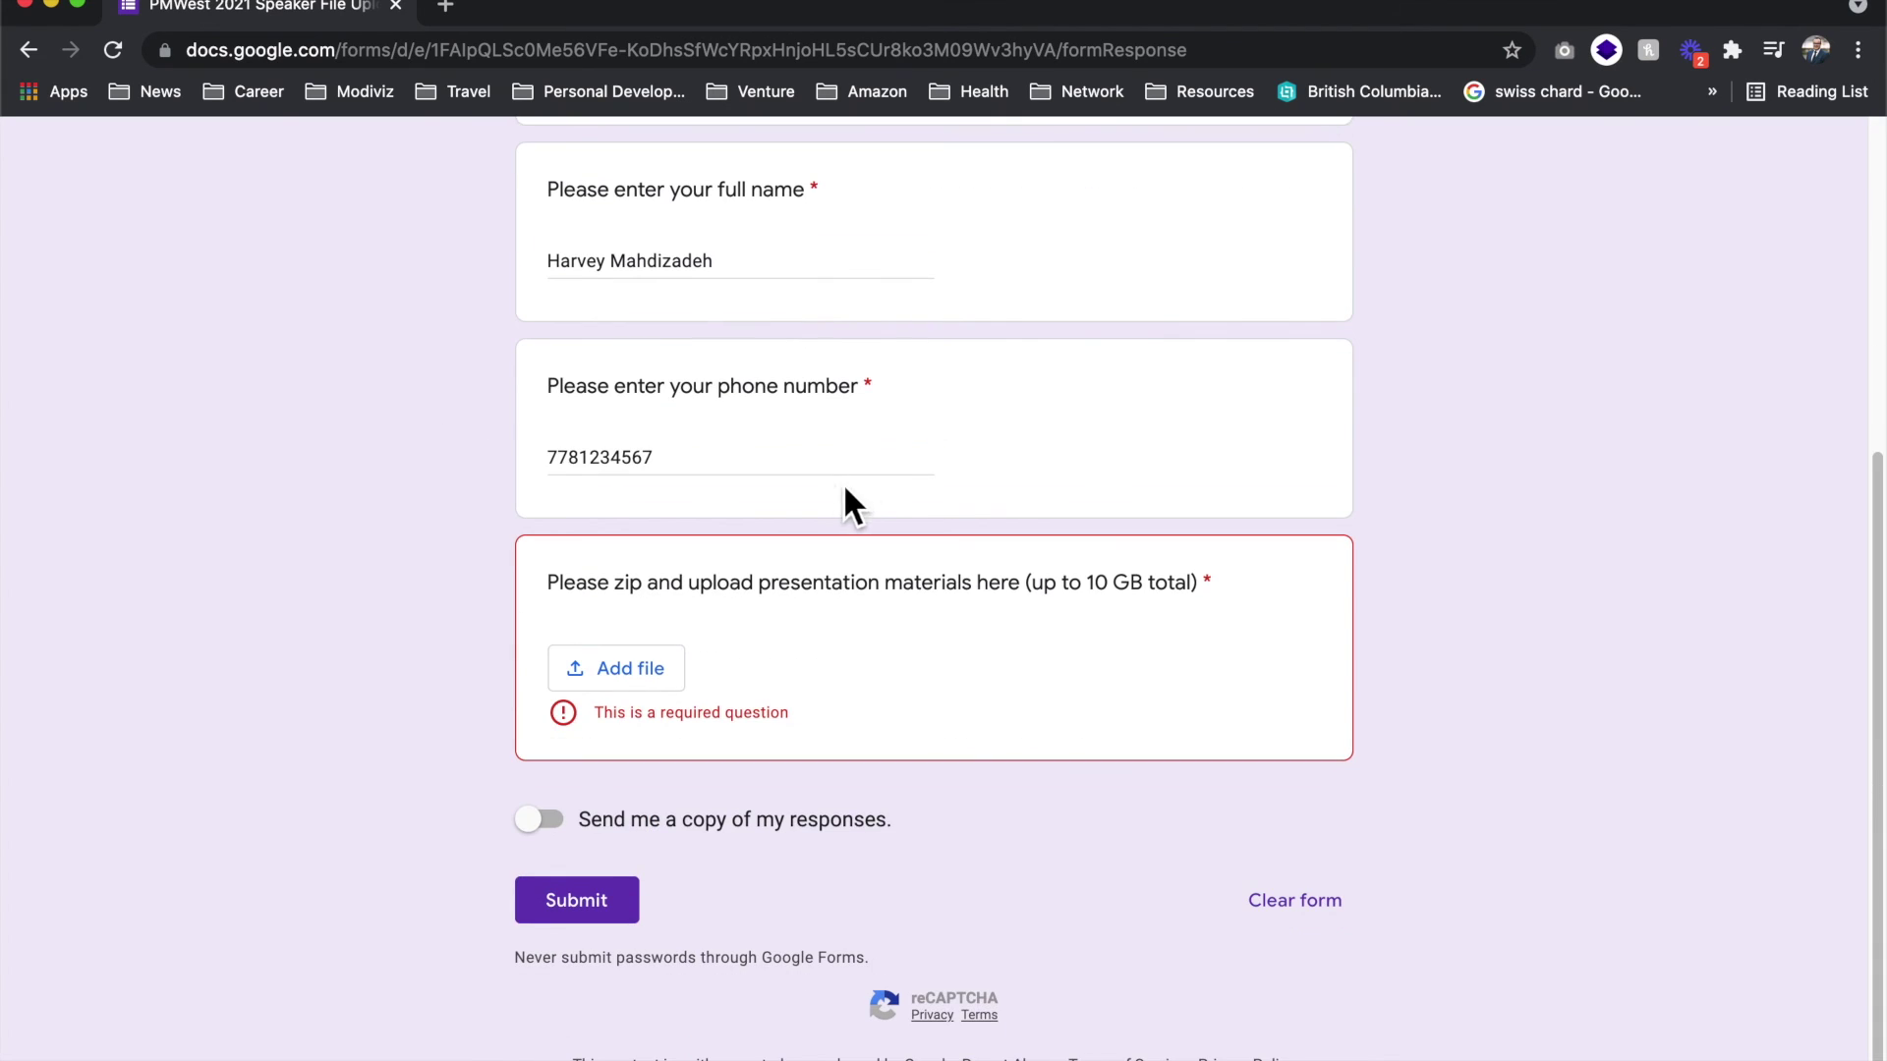
click(653, 688)
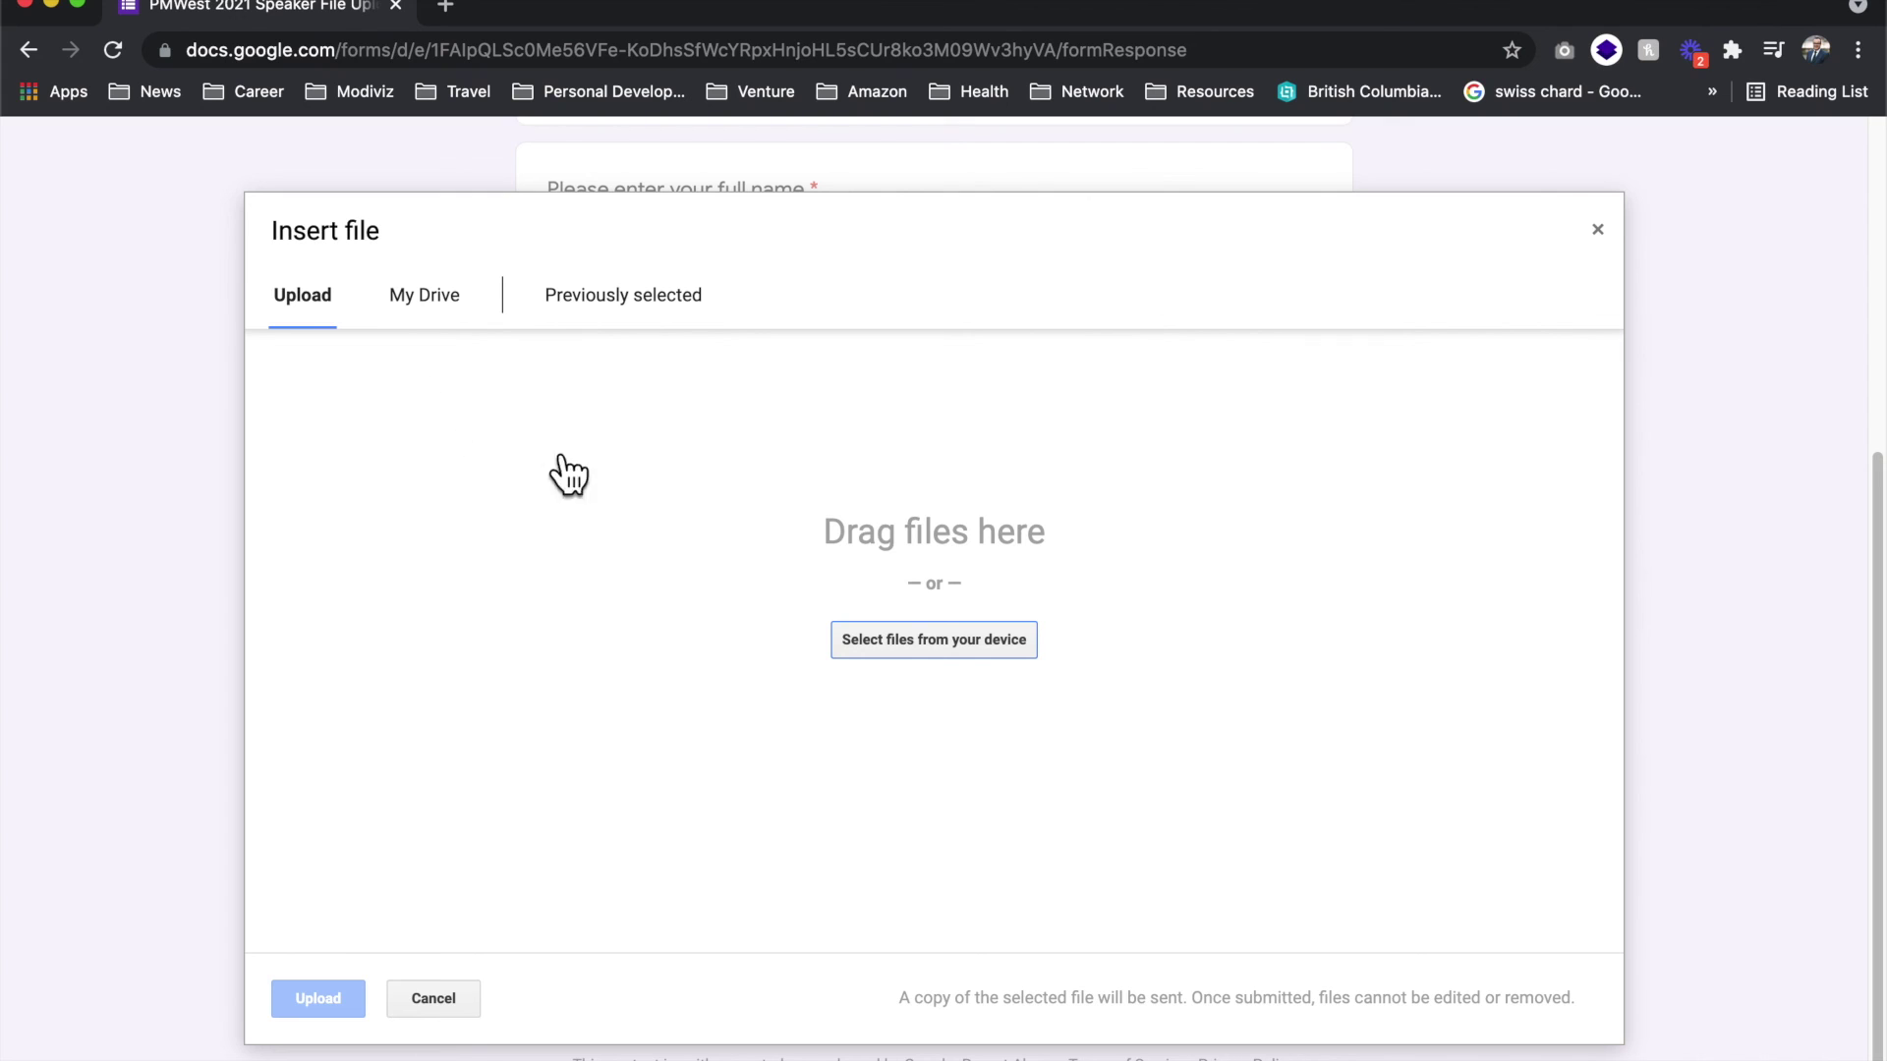
click(930, 651)
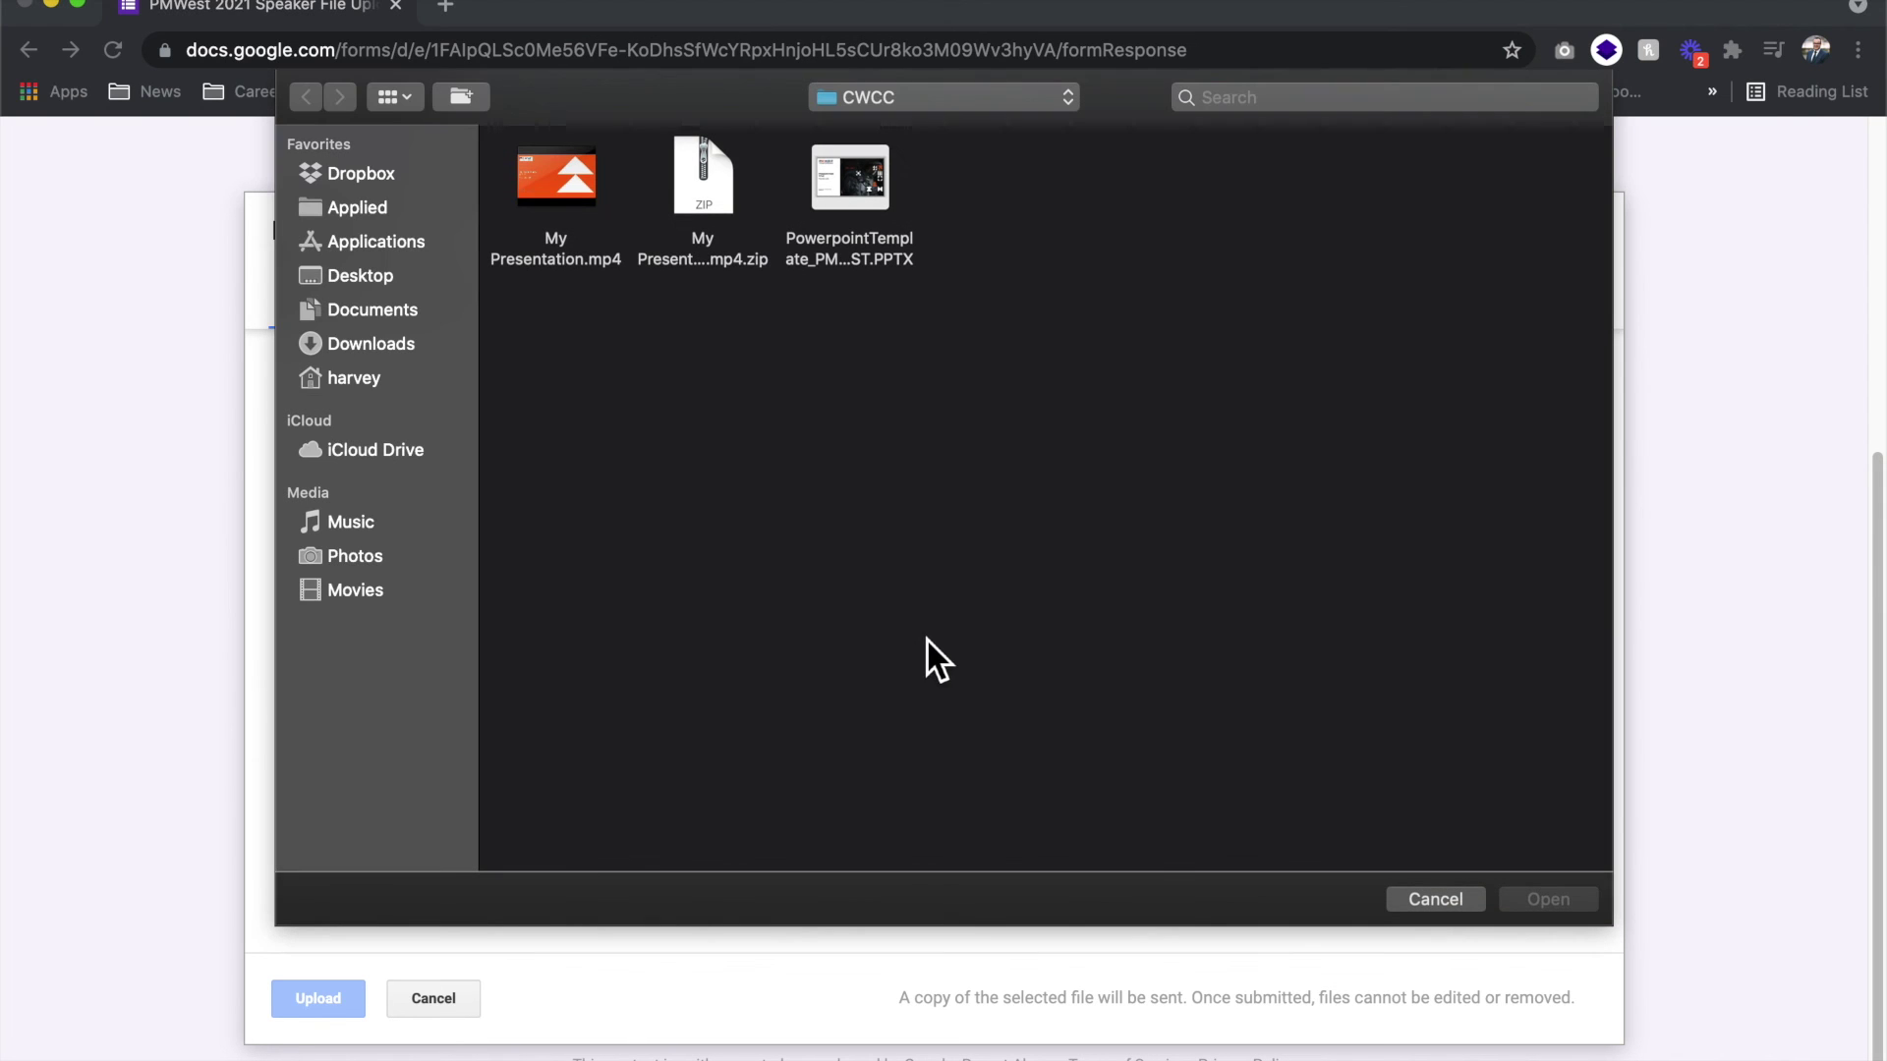
click(711, 191)
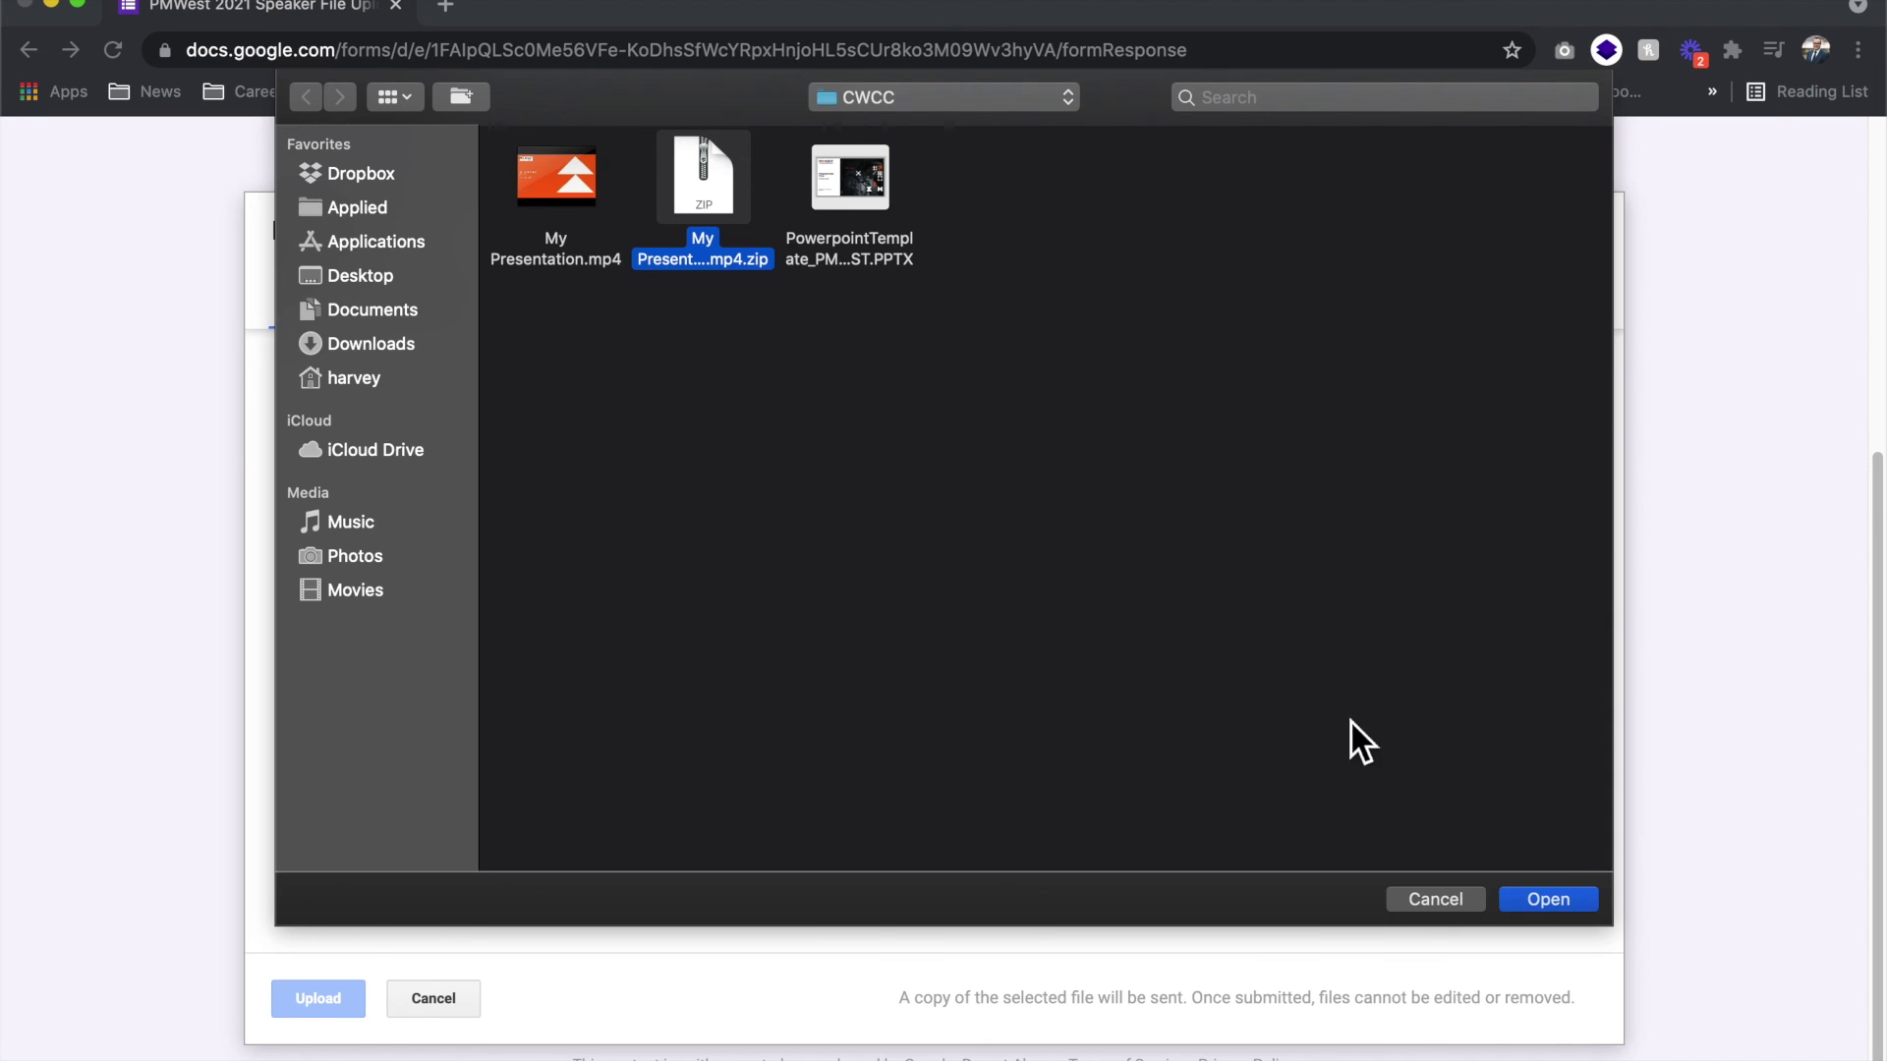
click(1582, 899)
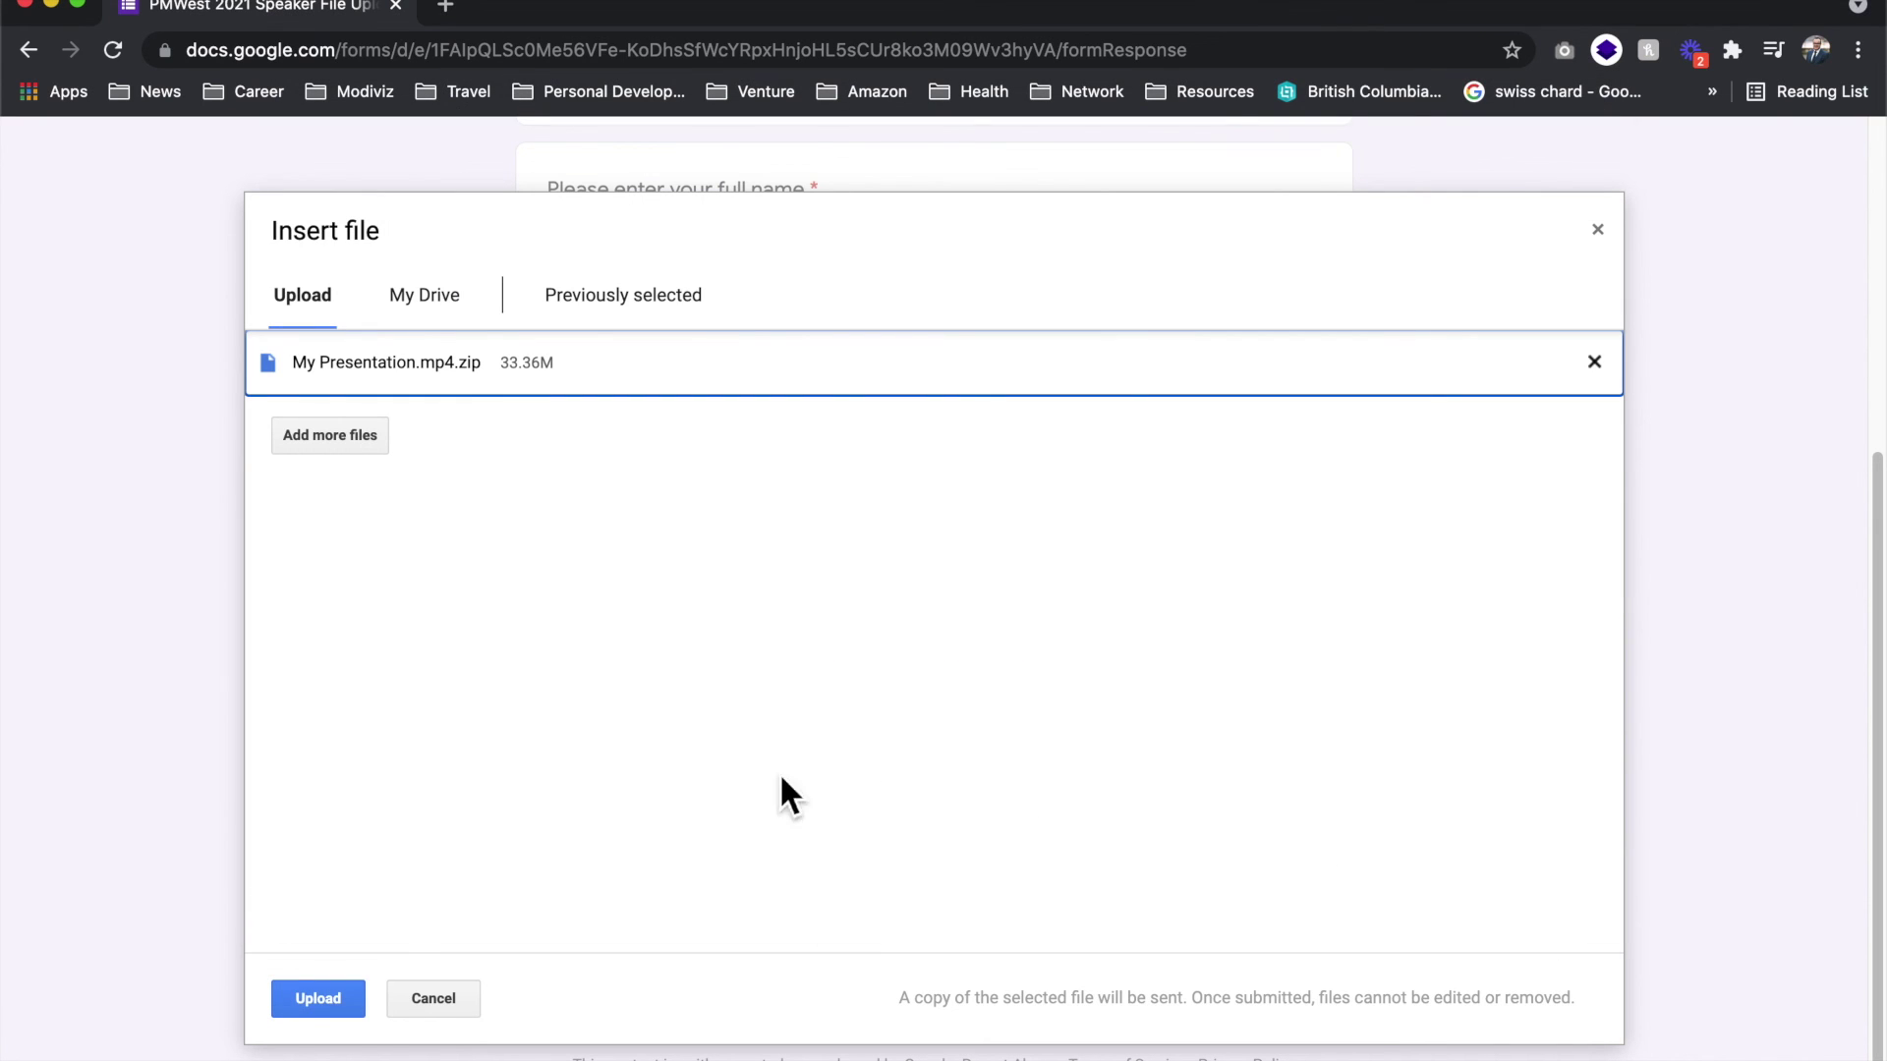
click(330, 994)
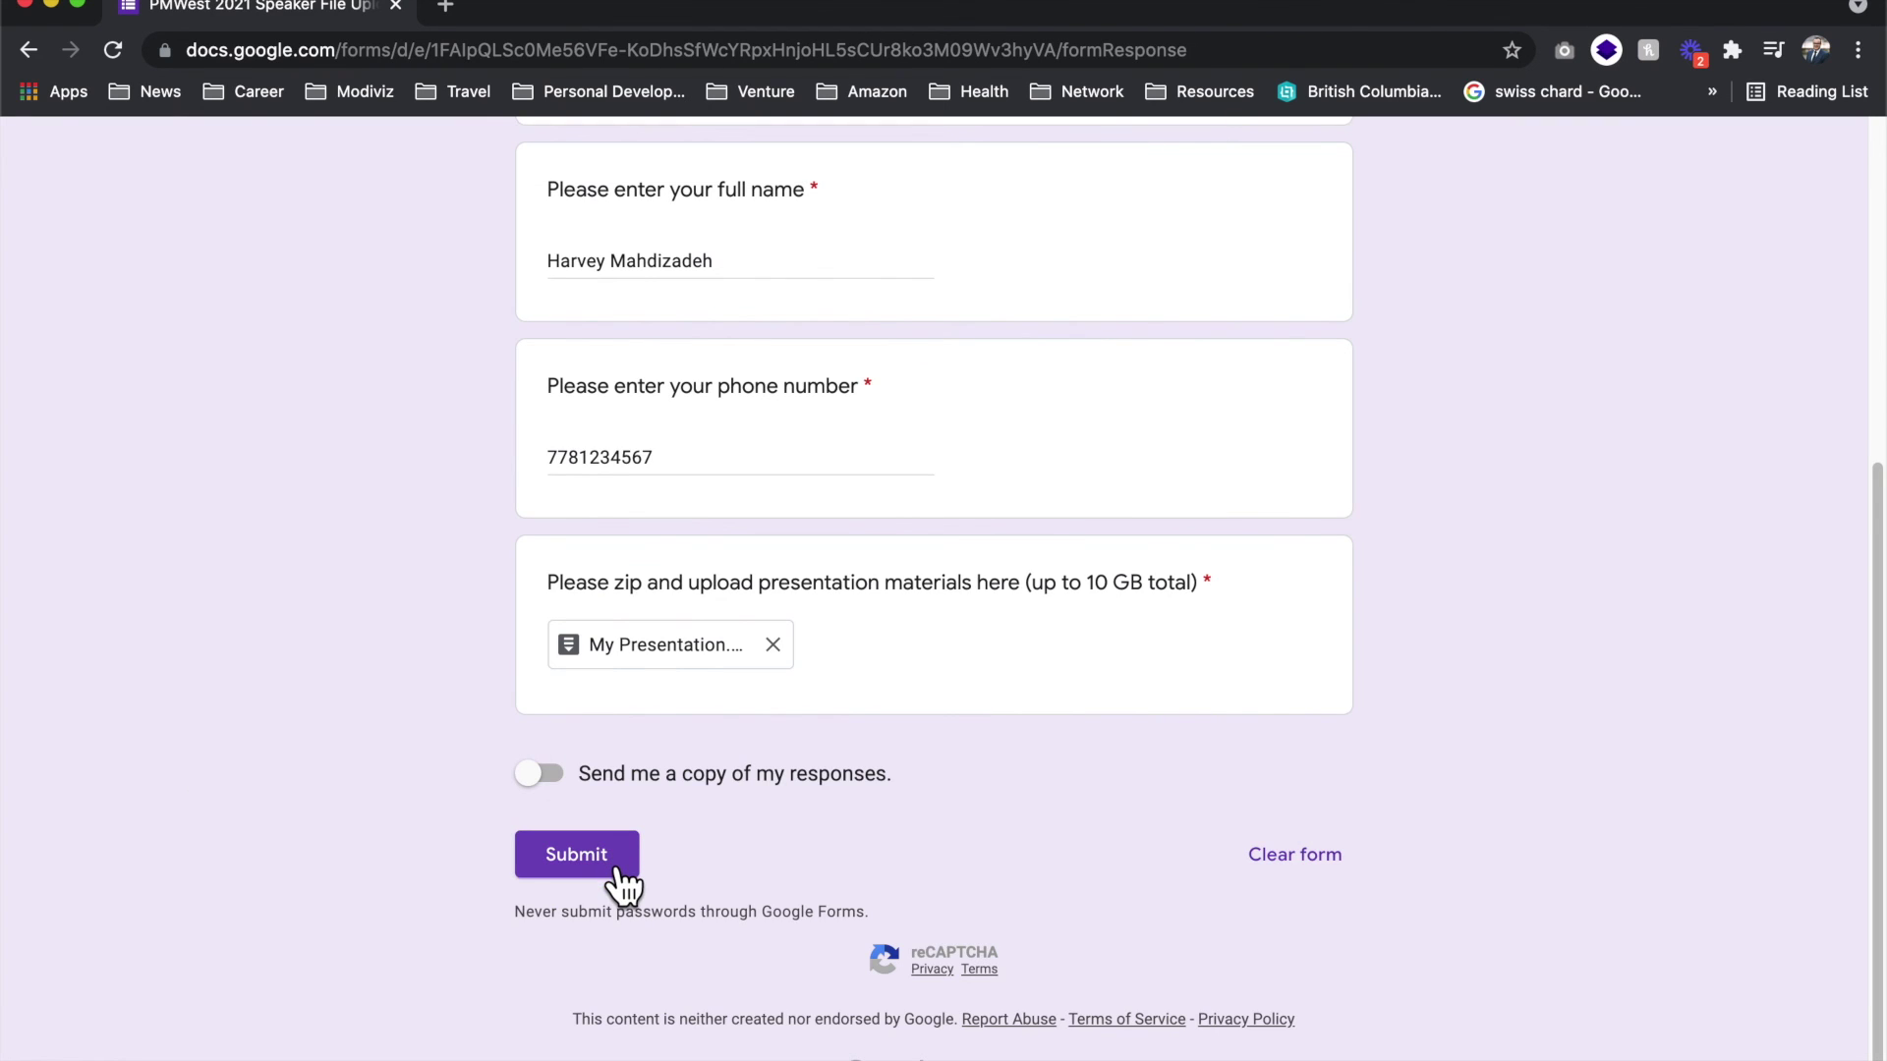
click(607, 861)
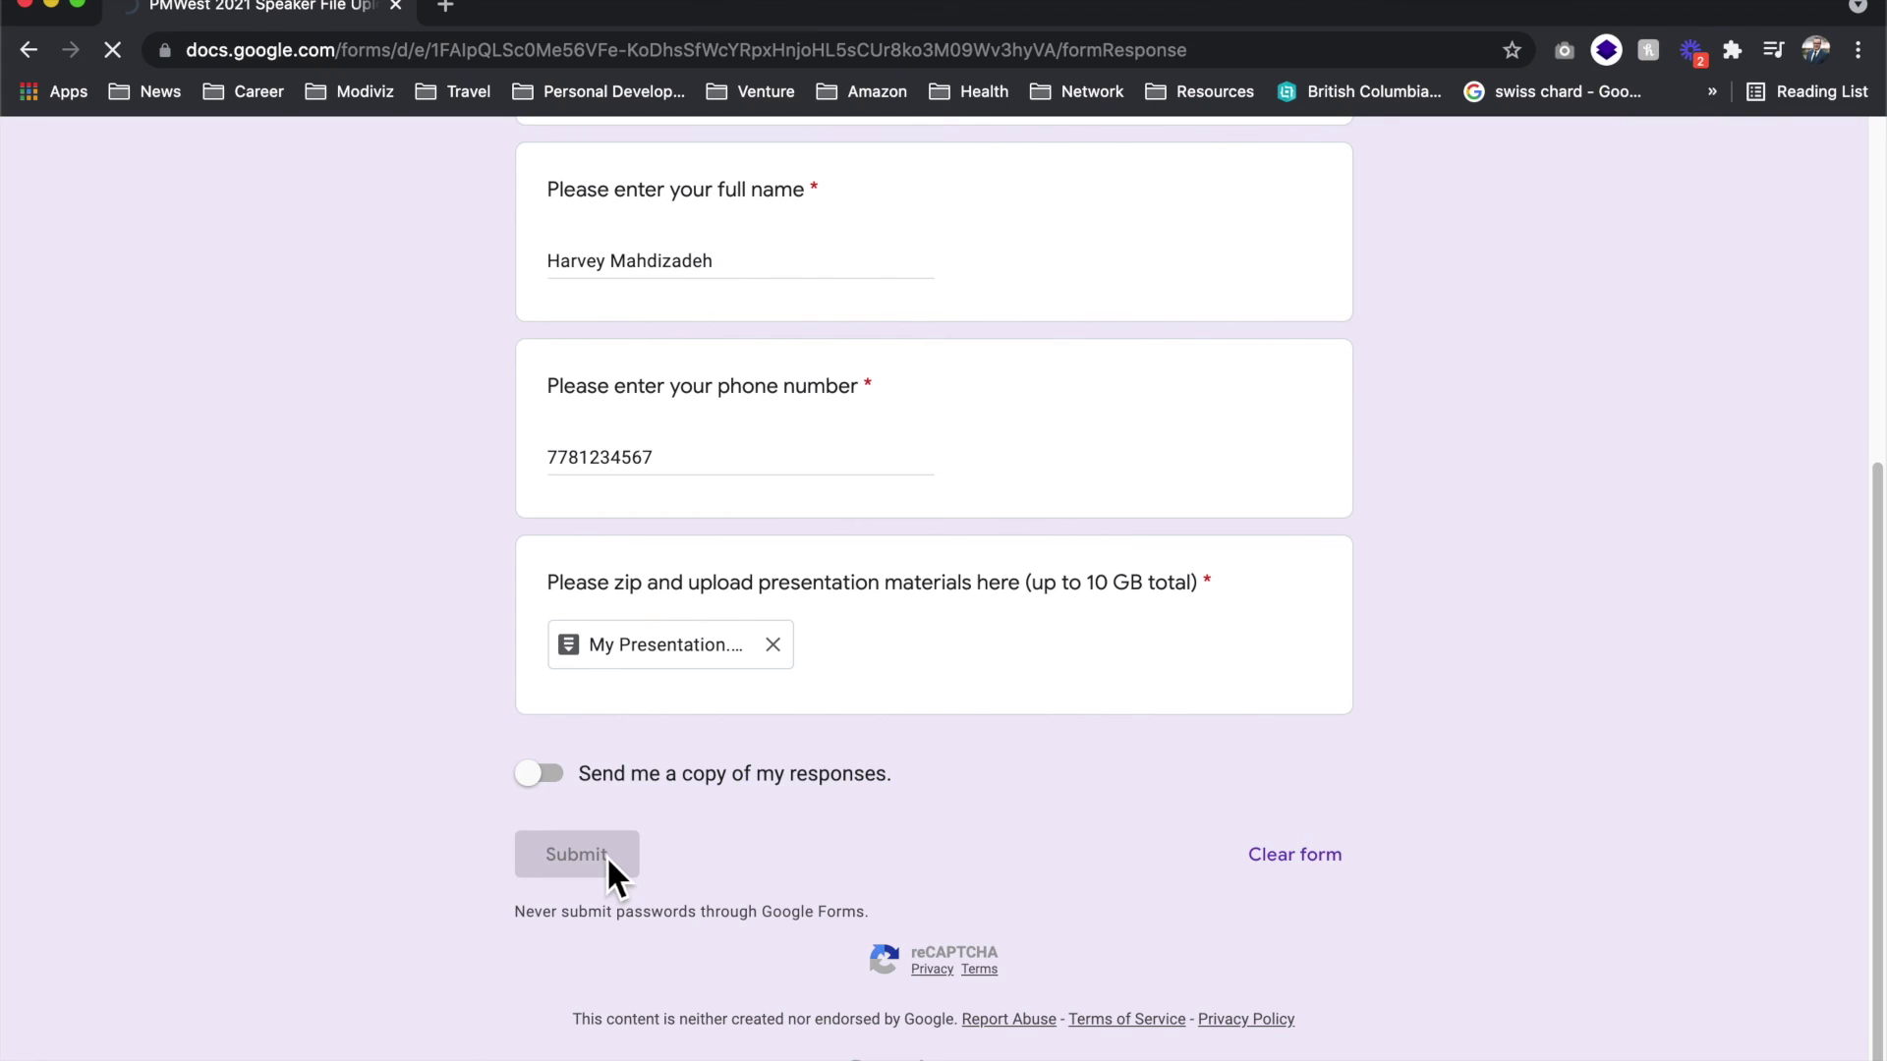